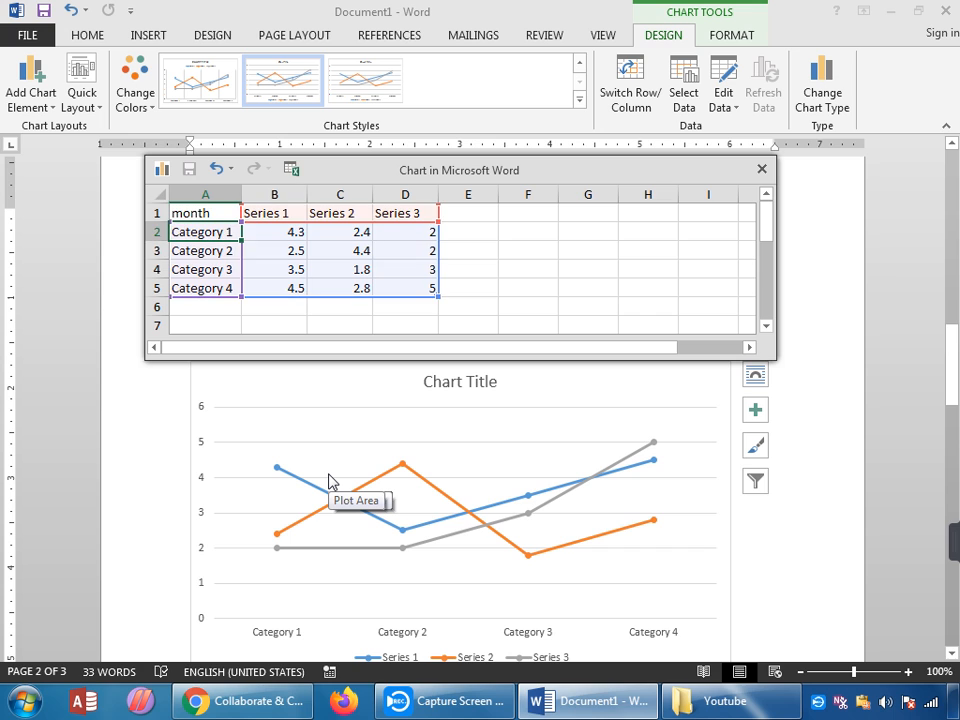
Rename the four category labels in the line chart's data sheet as jan, feb, mar and apr
{"action": "type", "text": "jan"}
{"action": "key", "text": "Return"}
{"action": "type", "text": "feb"}
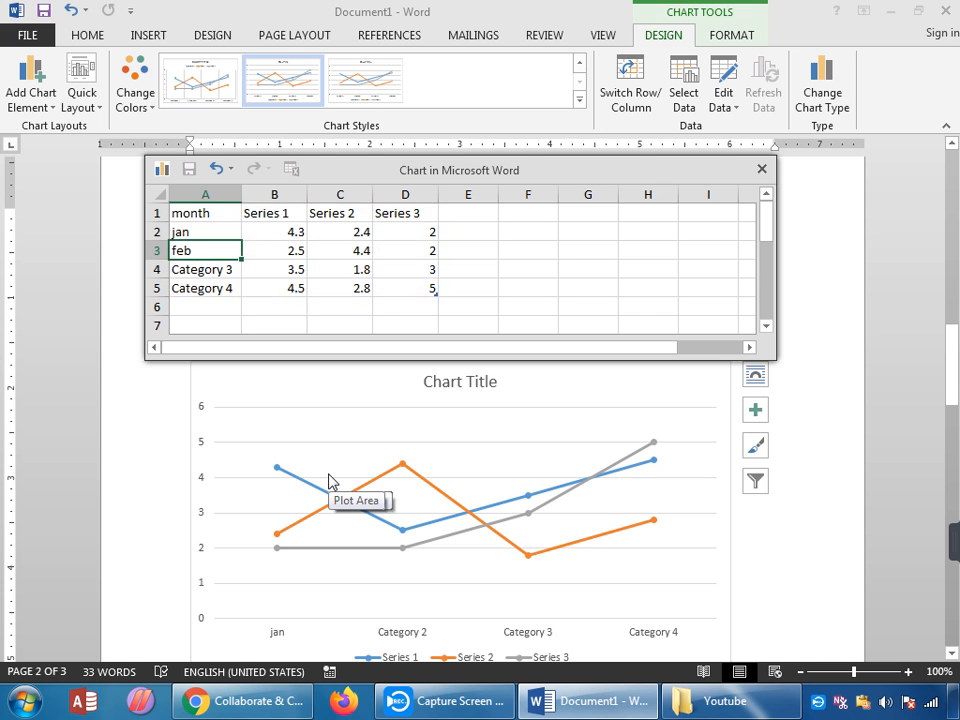
{"action": "key", "text": "Return"}
{"action": "type", "text": "mar"}
{"action": "key", "text": "Return"}
{"action": "type", "text": "apr"}
{"action": "key", "text": "Return"}
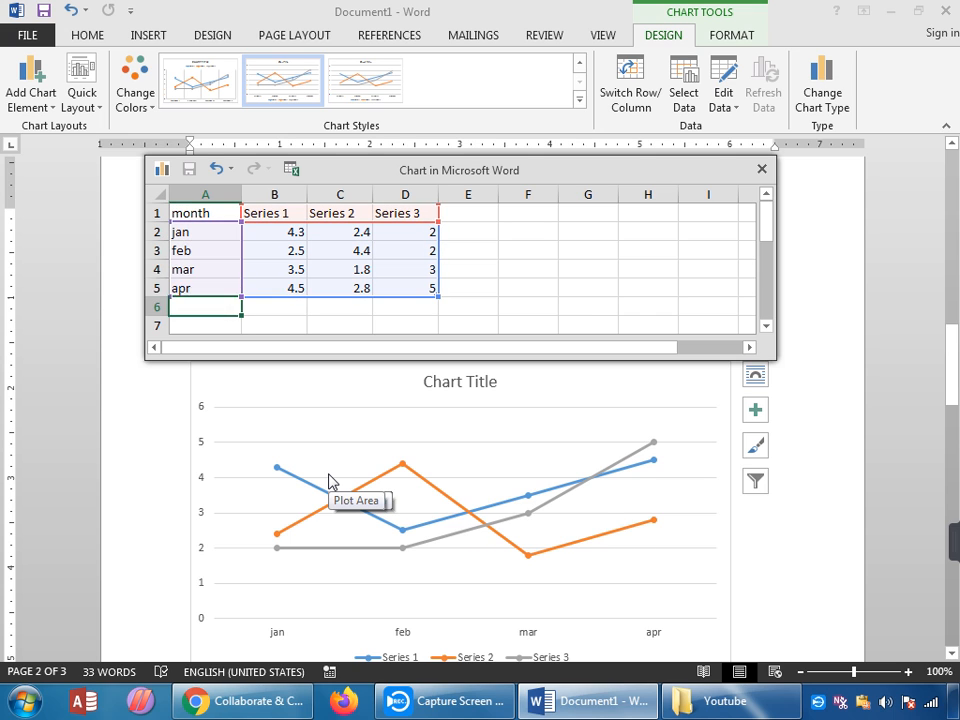
Rename the three series headers in the chart data as 2021 yr, 2020 yr and 2019 yr
{"action": "key", "text": "ctrl+Home"}
{"action": "key", "text": "Right"}
{"action": "type", "text": "'202"}
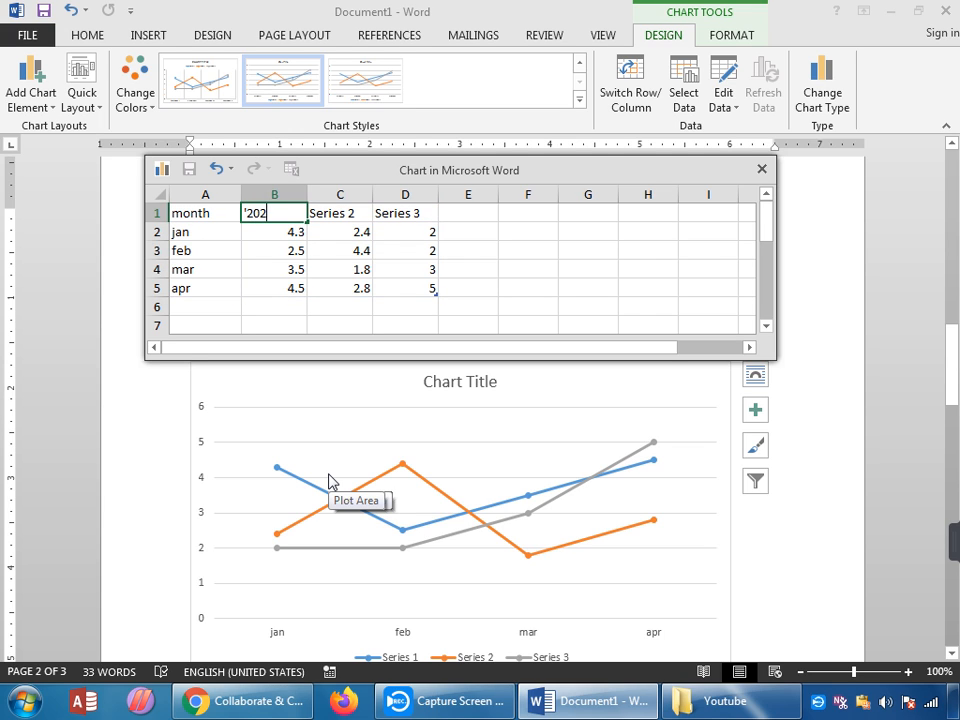
{"action": "type", "text": "1 yr"}
{"action": "key", "text": "Right"}
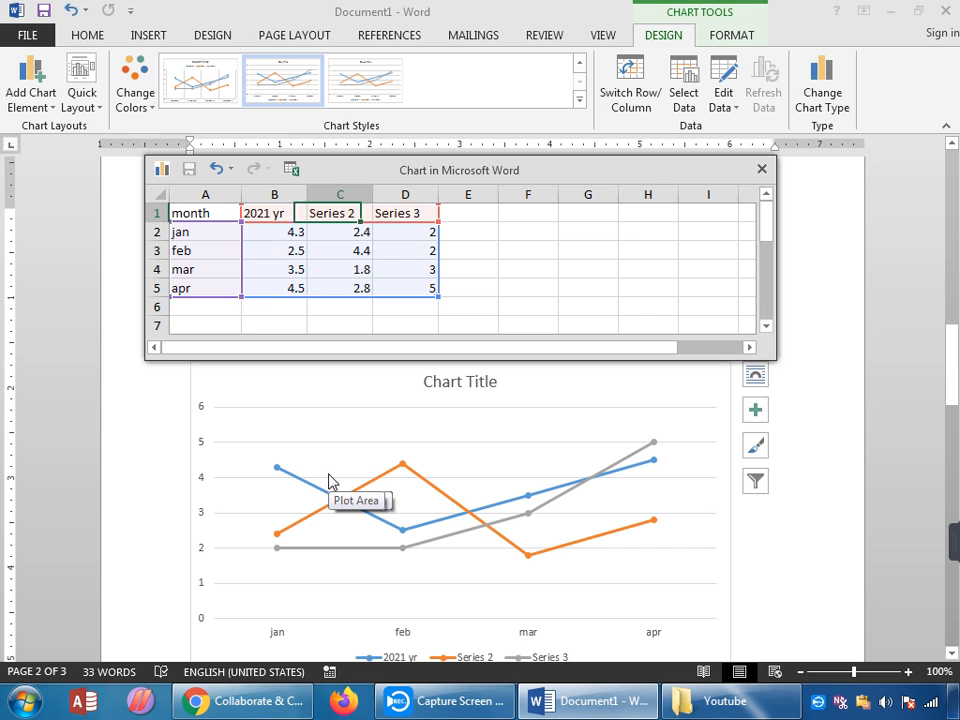
{"action": "type", "text": "'2020 yr"}
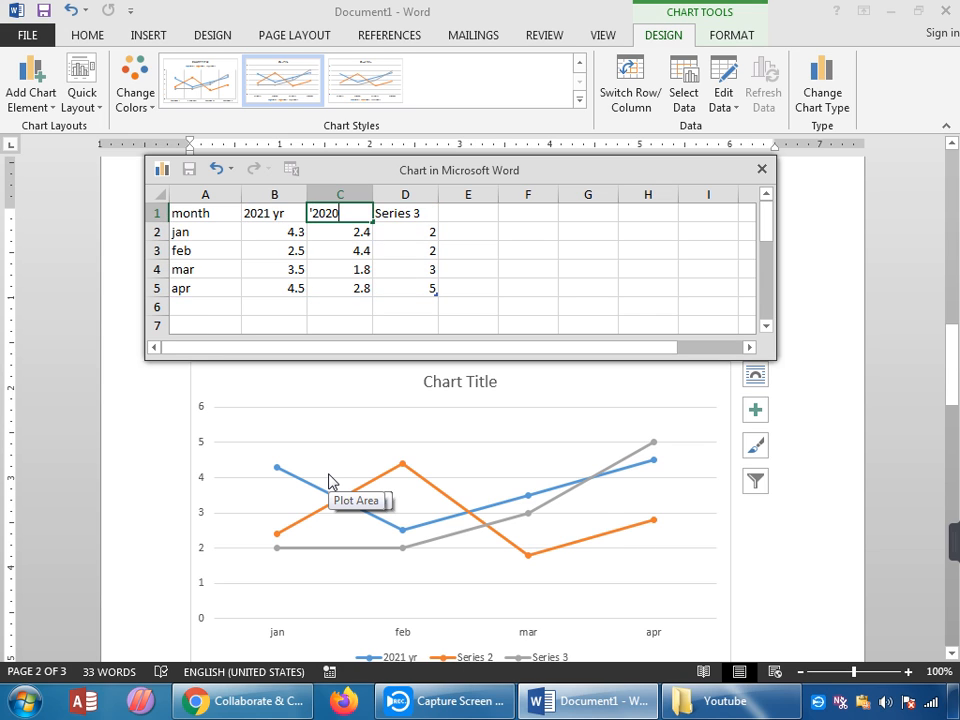
{"action": "key", "text": "Right"}
{"action": "type", "text": "'"}
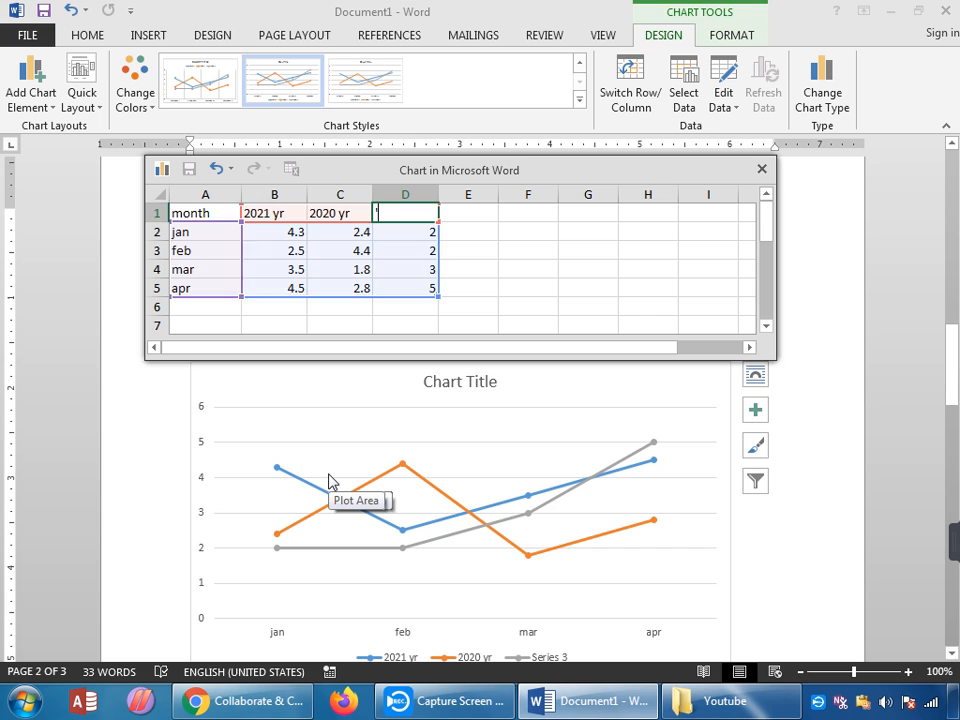
{"action": "type", "text": "2019 yr"}
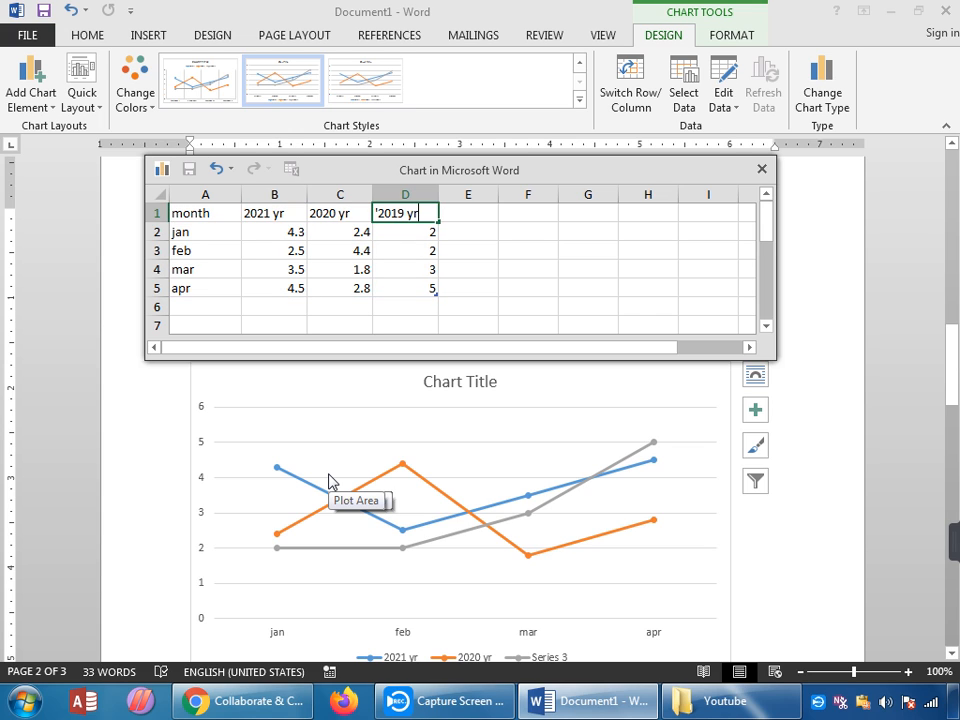
{"action": "key", "text": "Return"}
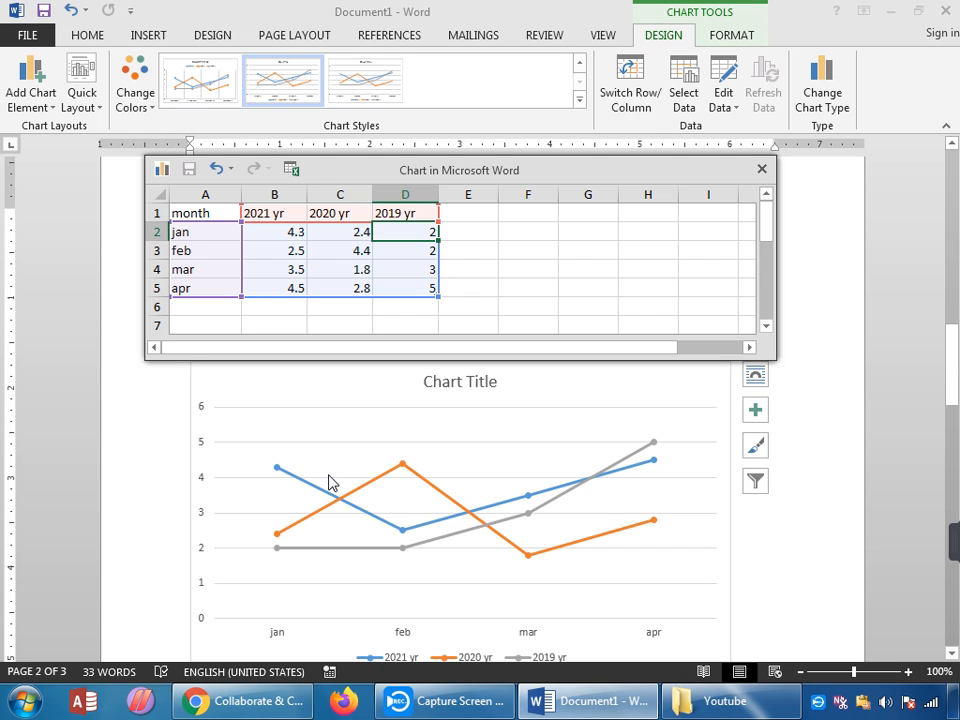
Enter the jan values: 10 for 2021 yr, 12 for 2020 yr and 13 for 2019 yr
{"action": "key", "text": "Left"}
{"action": "key", "text": "Left"}
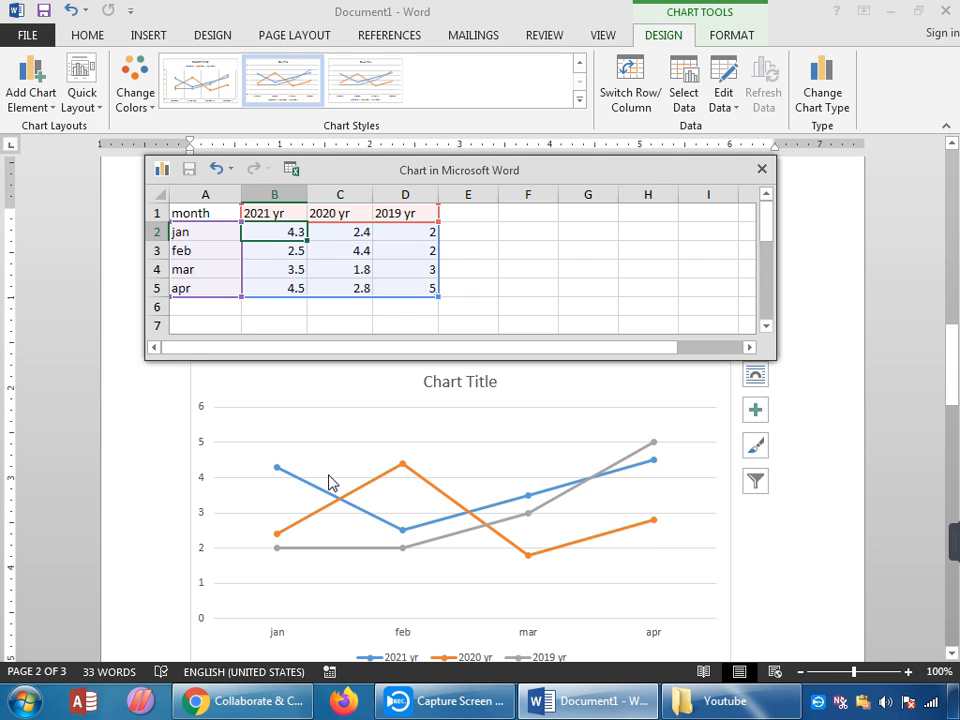
{"action": "type", "text": "10"}
{"action": "key", "text": "Tab"}
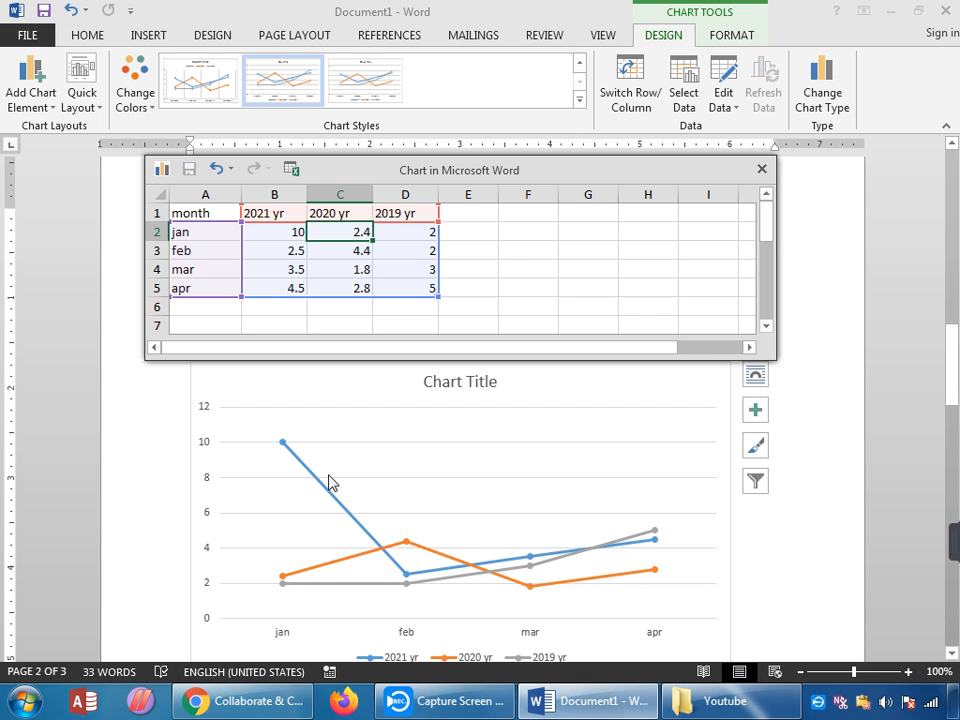
{"action": "type", "text": "12"}
{"action": "key", "text": "Tab"}
{"action": "type", "text": "13"}
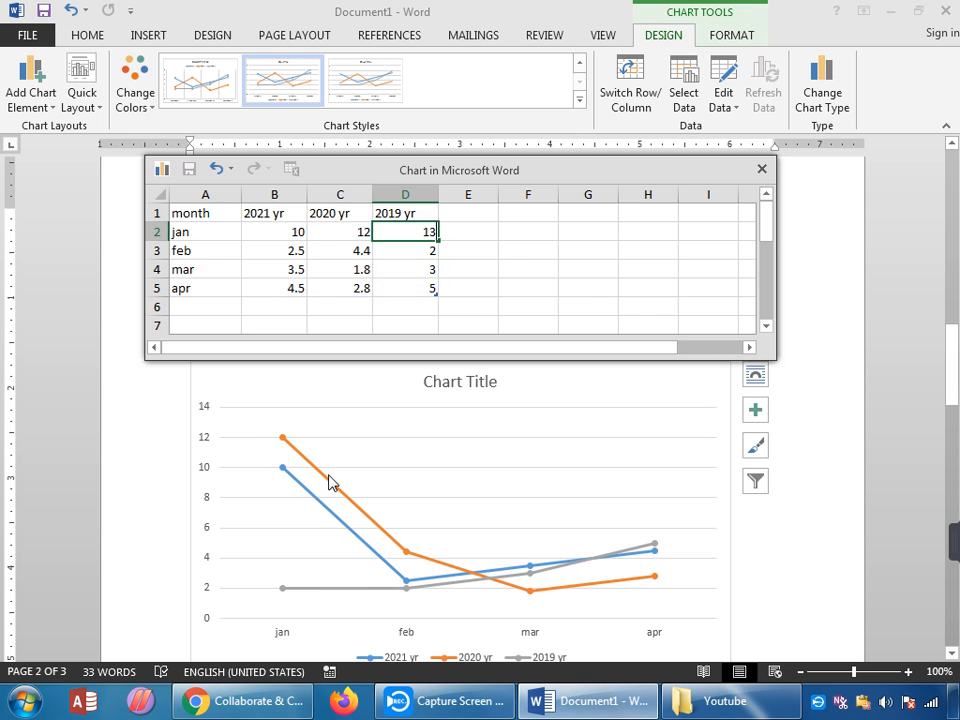
{"action": "key", "text": "Return"}
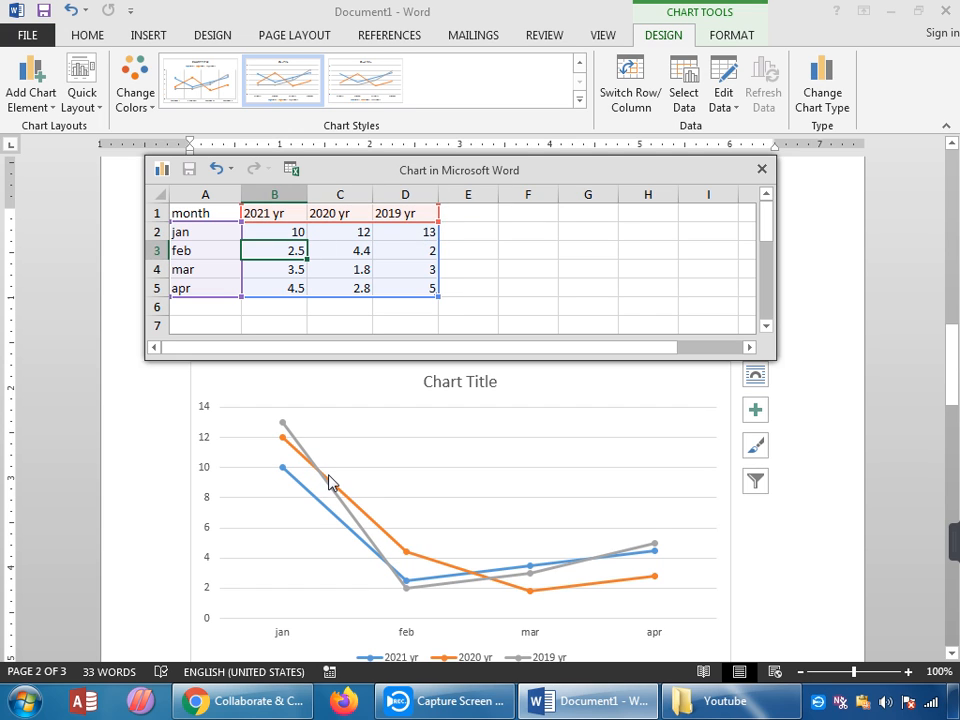
Enter the feb values: 14 for 2021 yr, 15 for 2020 yr and 9 for 2019 yr
{"action": "type", "text": "14"}
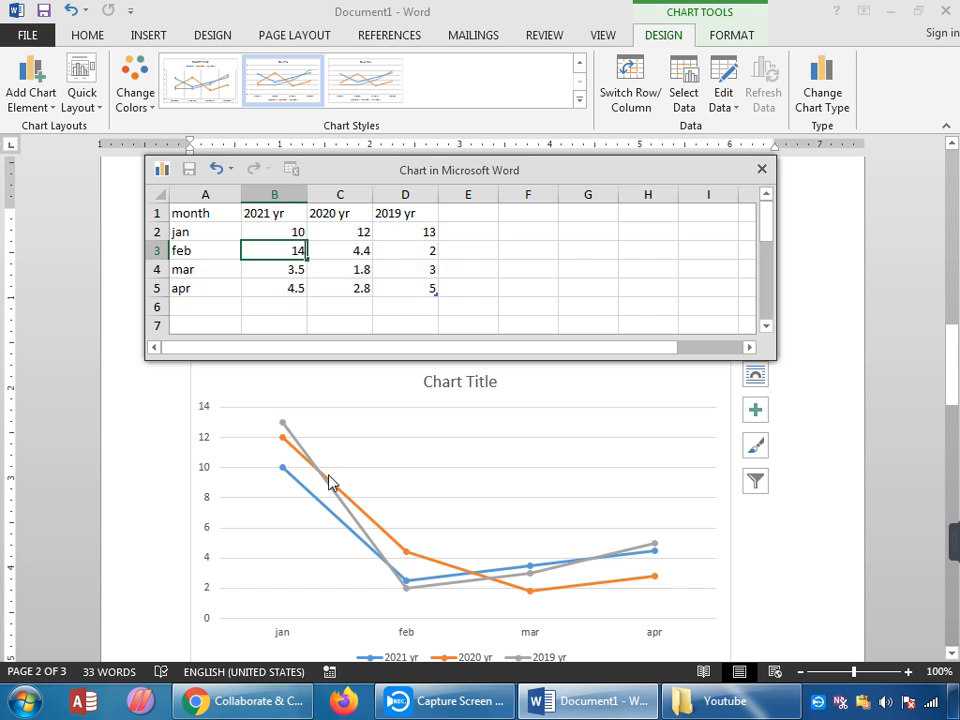
{"action": "key", "text": "Tab"}
{"action": "type", "text": "15"}
{"action": "key", "text": "Tab"}
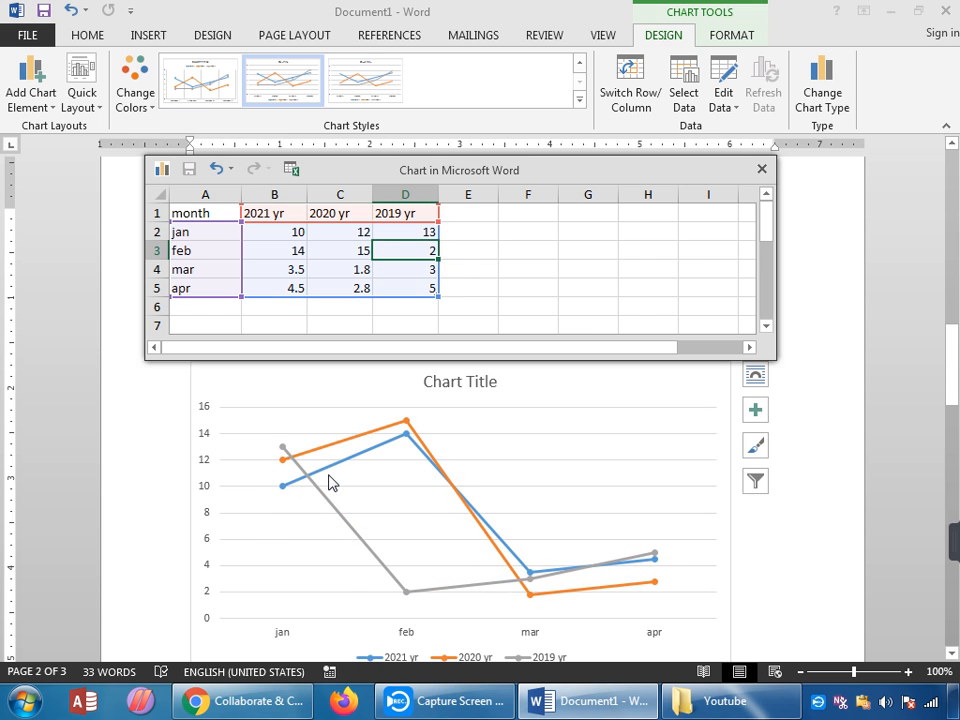
{"action": "type", "text": "9"}
{"action": "key", "text": "Return"}
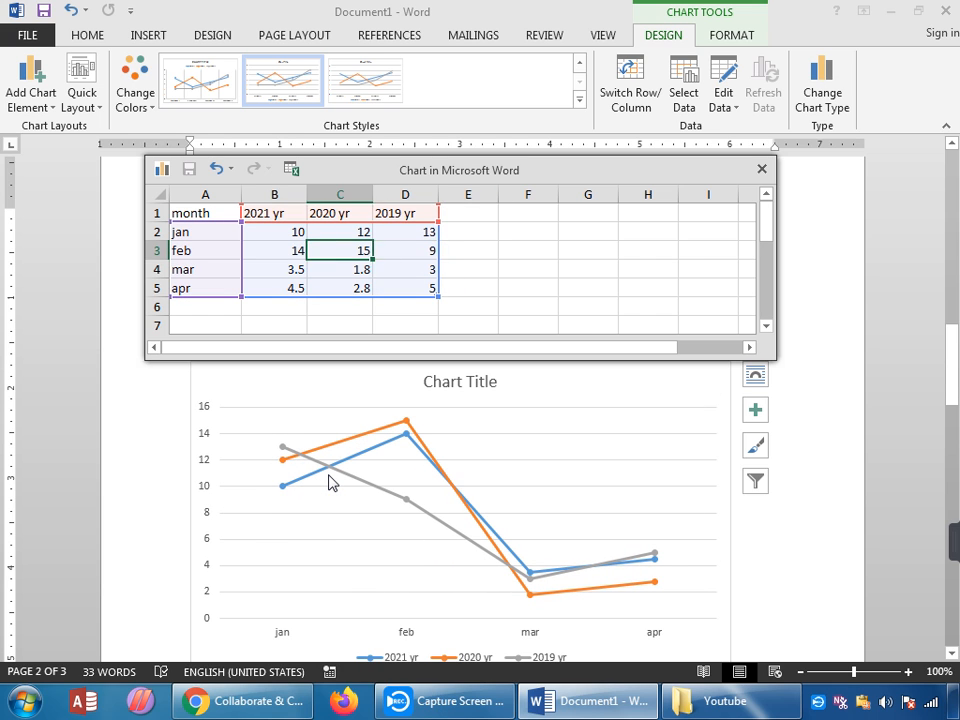
Enter the mar values: 18 for 2021 yr, 19 for 2020 yr and 20 for 2019 yr
{"action": "type", "text": "18"}
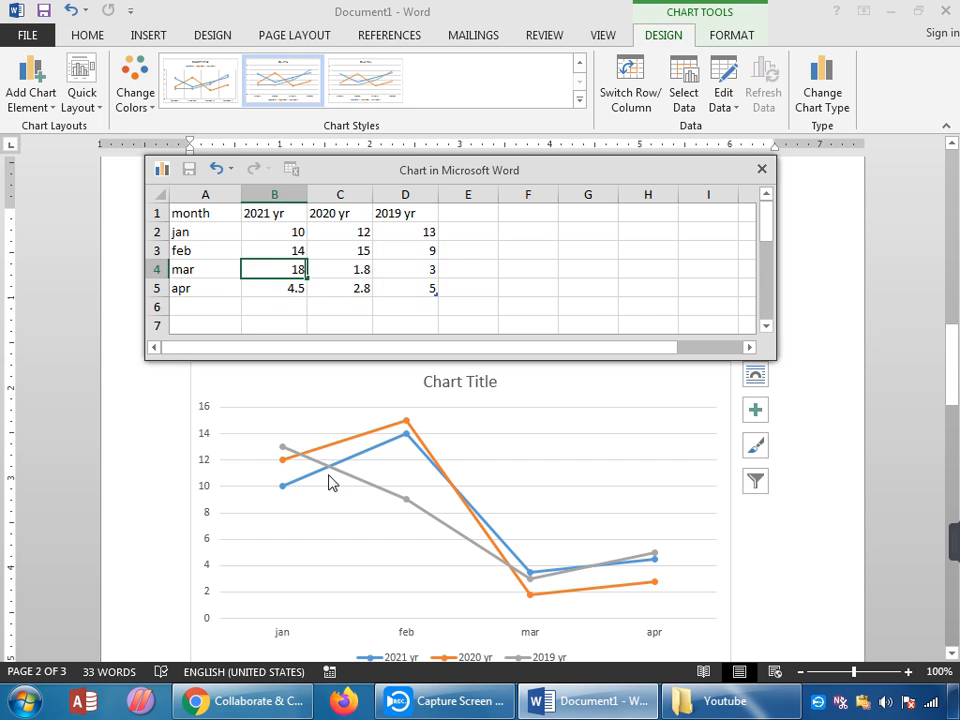
{"action": "key", "text": "Tab"}
{"action": "type", "text": "19"}
{"action": "key", "text": "Tab"}
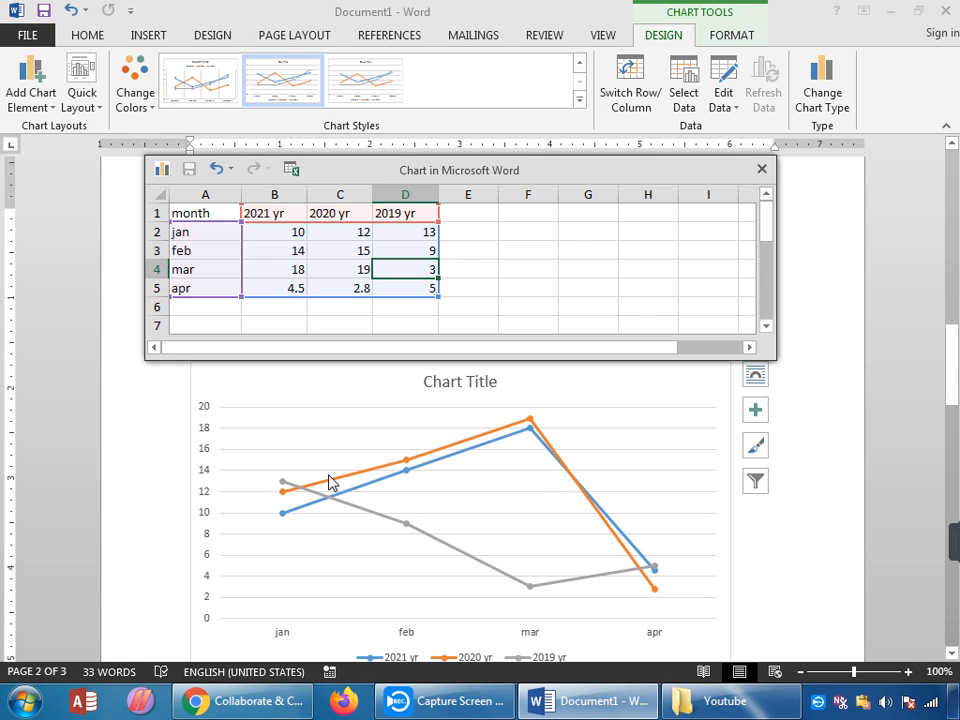
{"action": "type", "text": "20"}
{"action": "key", "text": "Left"}
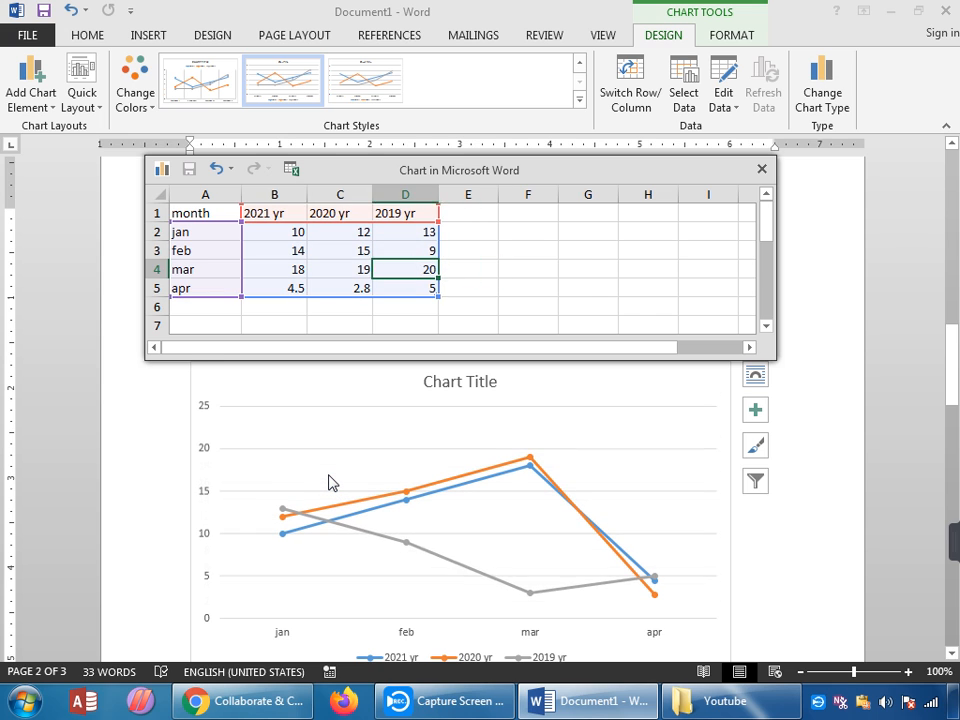
Enter the apr values 17, 18 and 12 for 2021, 2020 and 2019 yr, and close the chart data sheet
{"action": "key", "text": "Down"}
{"action": "key", "text": "Left"}
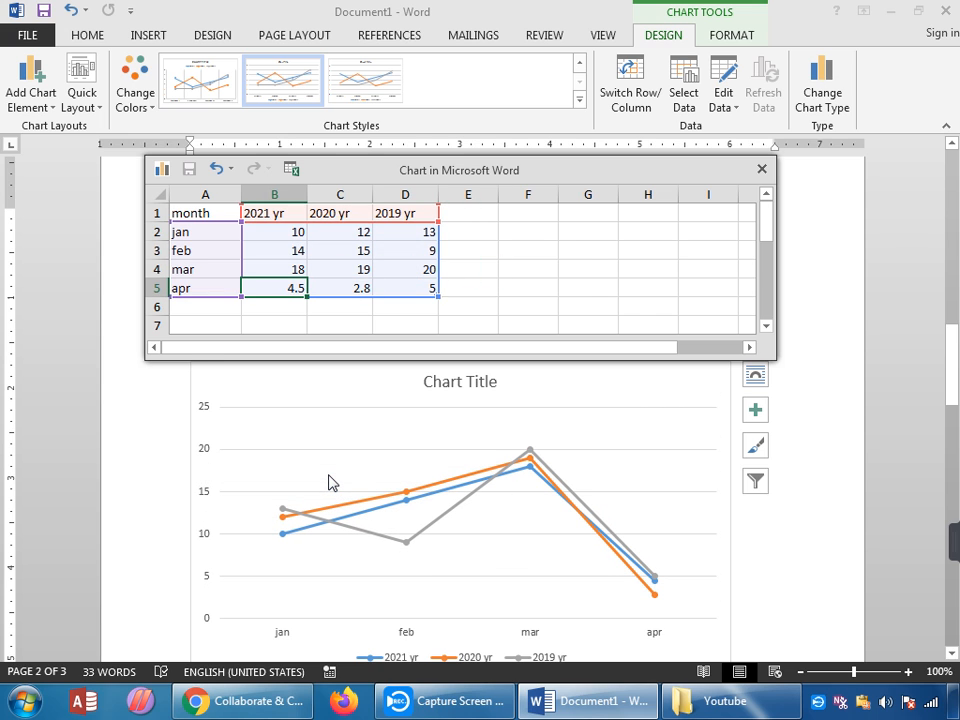
{"action": "type", "text": "17"}
{"action": "key", "text": "Tab"}
{"action": "type", "text": "18"}
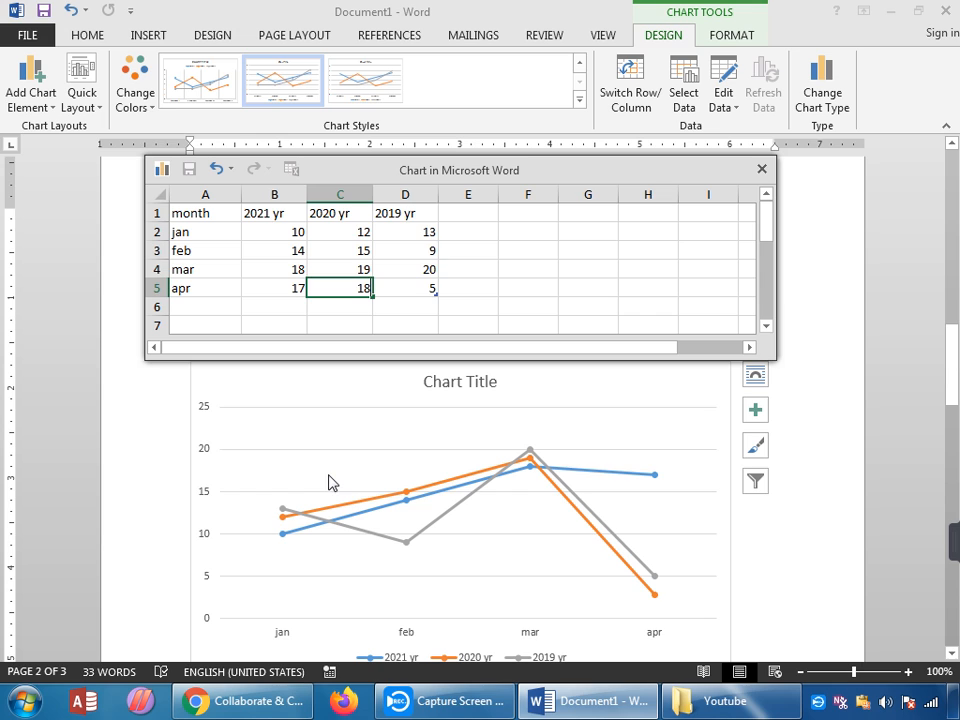
{"action": "key", "text": "Tab"}
{"action": "type", "text": "12"}
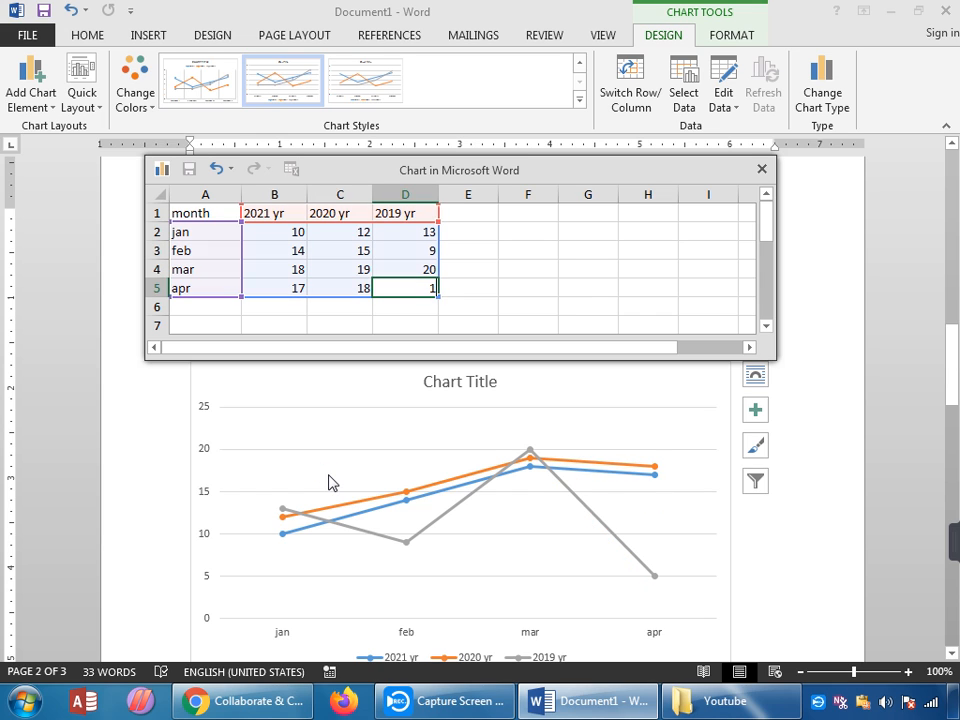
{"action": "key", "text": "Return"}
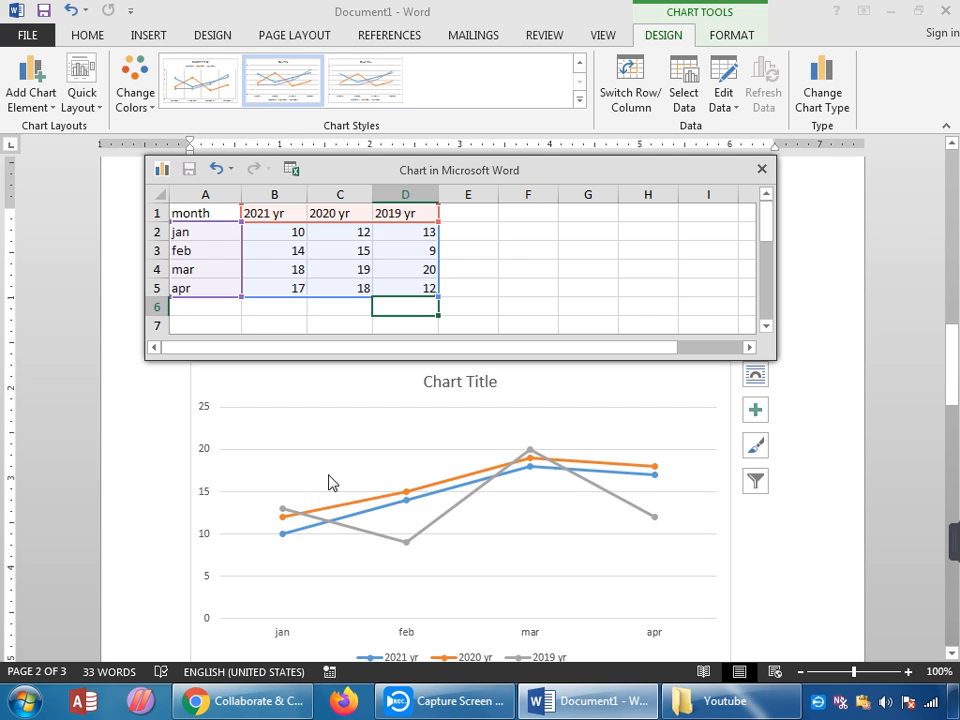
{"action": "left_click", "coordinate": [761, 170]}
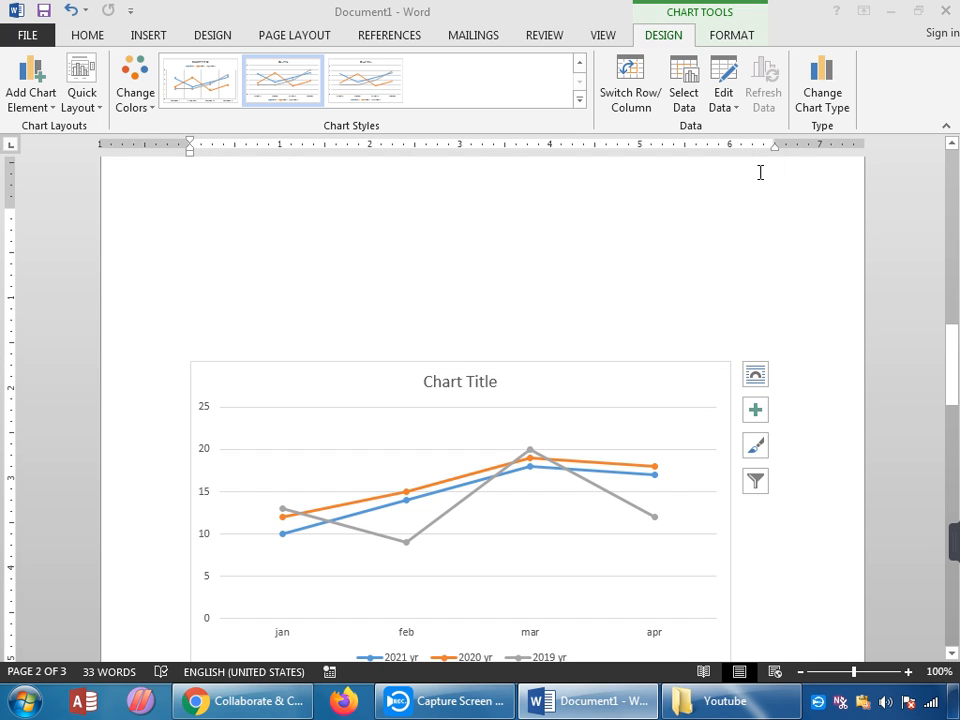
Apply the gray gradient chart style with values inside round markers, and enlarge the line chart from its lower-right corner
{"action": "scroll", "coordinate": [627, 410], "scroll_direction": "down", "scroll_amount": 3}
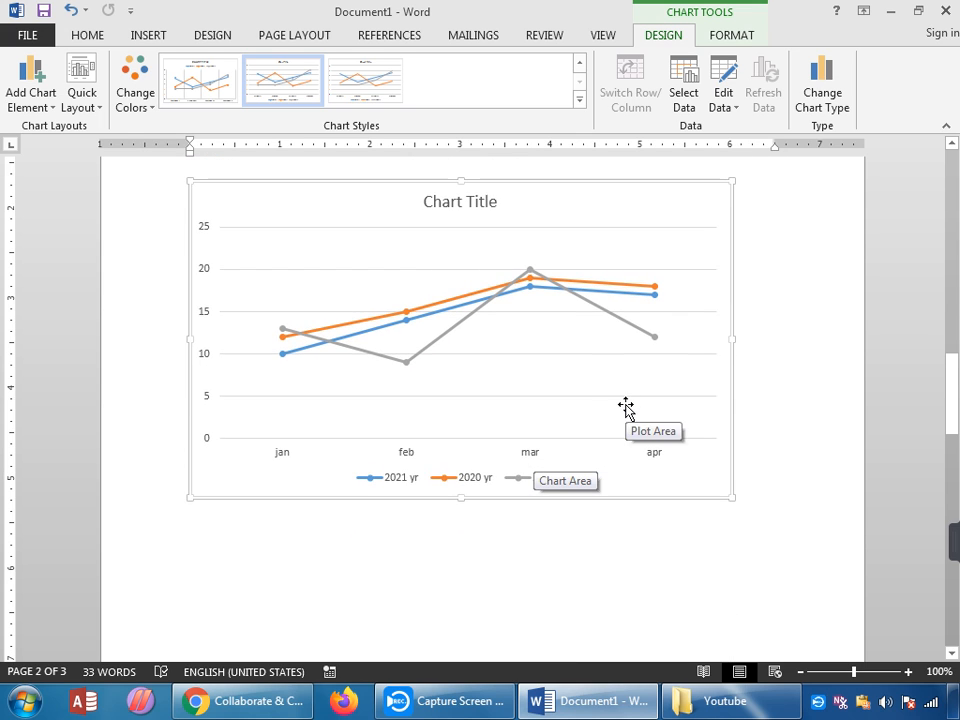
{"action": "left_click", "coordinate": [579, 99]}
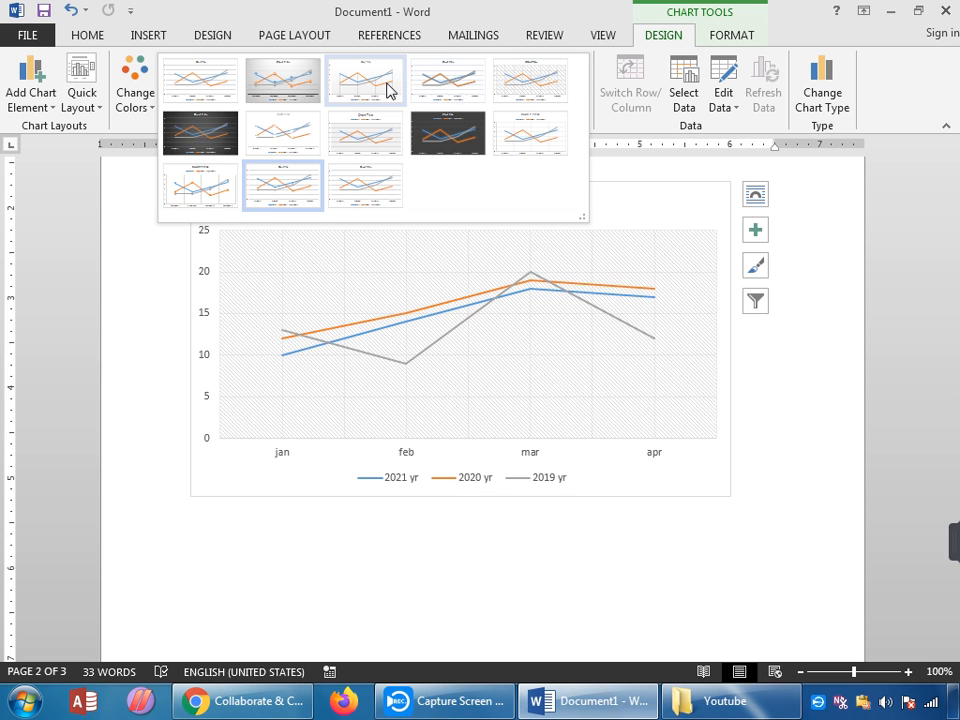
{"action": "left_click", "coordinate": [317, 90]}
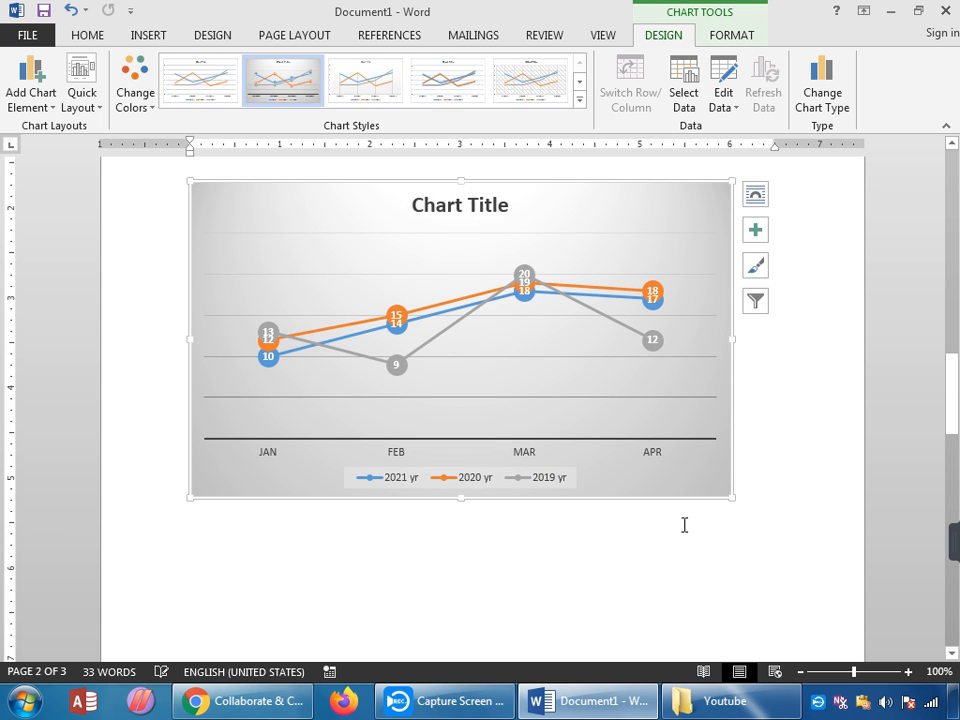
{"action": "left_click_drag", "start_coordinate": [731, 497], "coordinate": [815, 544]}
{"action": "left_click", "coordinate": [754, 579]}
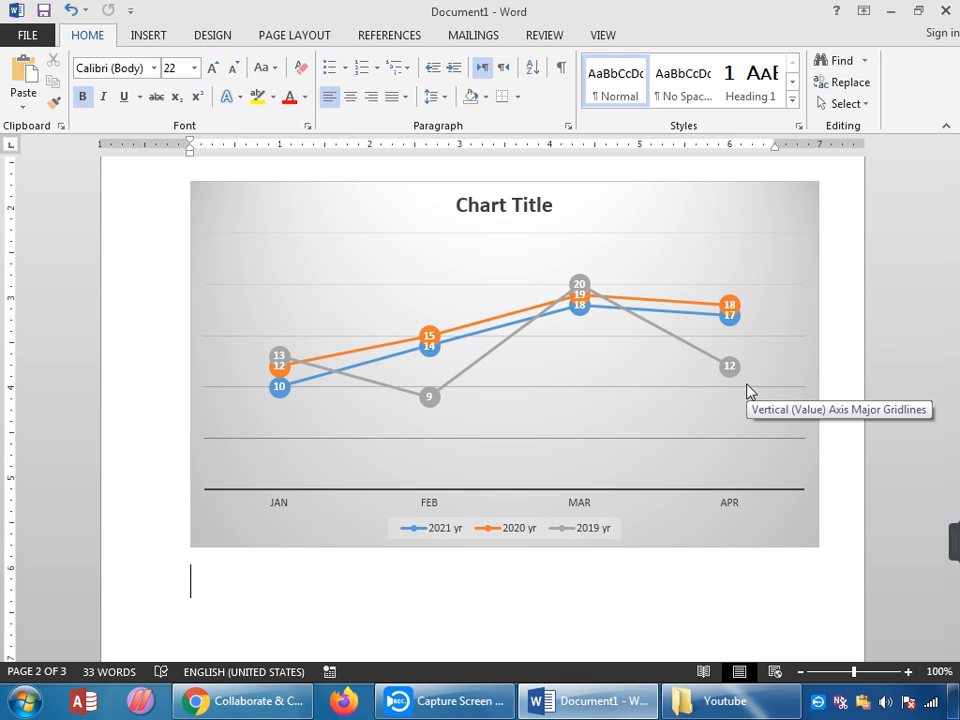
Add blank lines below the line chart until the insertion point is on page 3
{"action": "key", "text": "Return"}
{"action": "key", "text": "Return"}
{"action": "key", "text": "Return"}
{"action": "key", "text": "Return"}
{"action": "key", "text": "Return"}
{"action": "key", "text": "Return"}
{"action": "key", "text": "Return"}
{"action": "key", "text": "Return"}
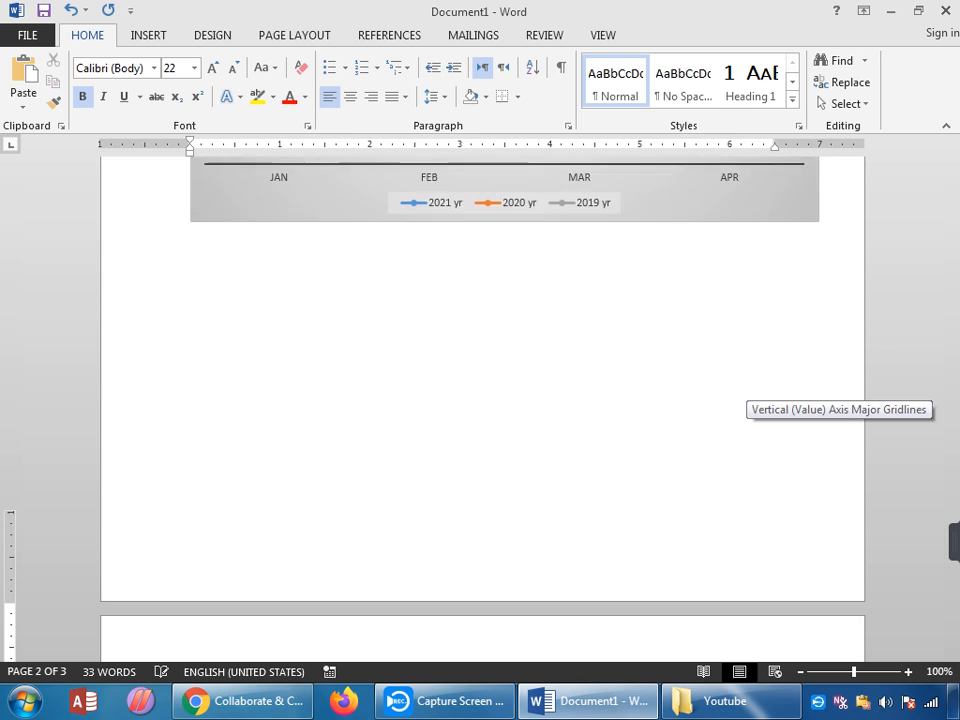
{"action": "key", "text": "BackSpace"}
{"action": "key", "text": "BackSpace"}
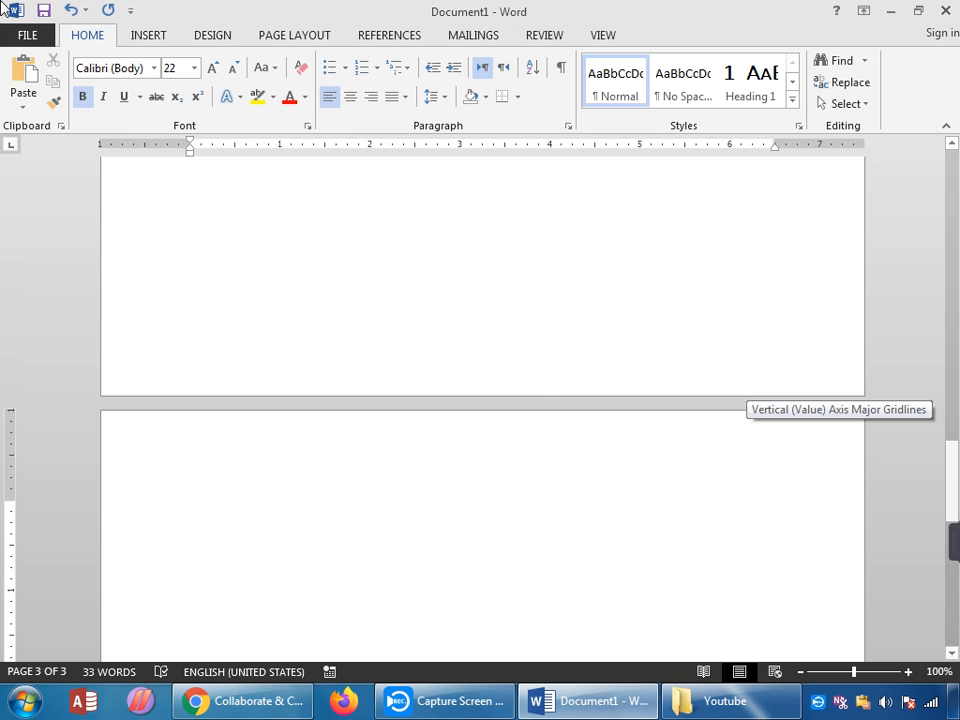
Insert a 3-D Pie chart on page 3 of the document
{"action": "left_click", "coordinate": [142, 35]}
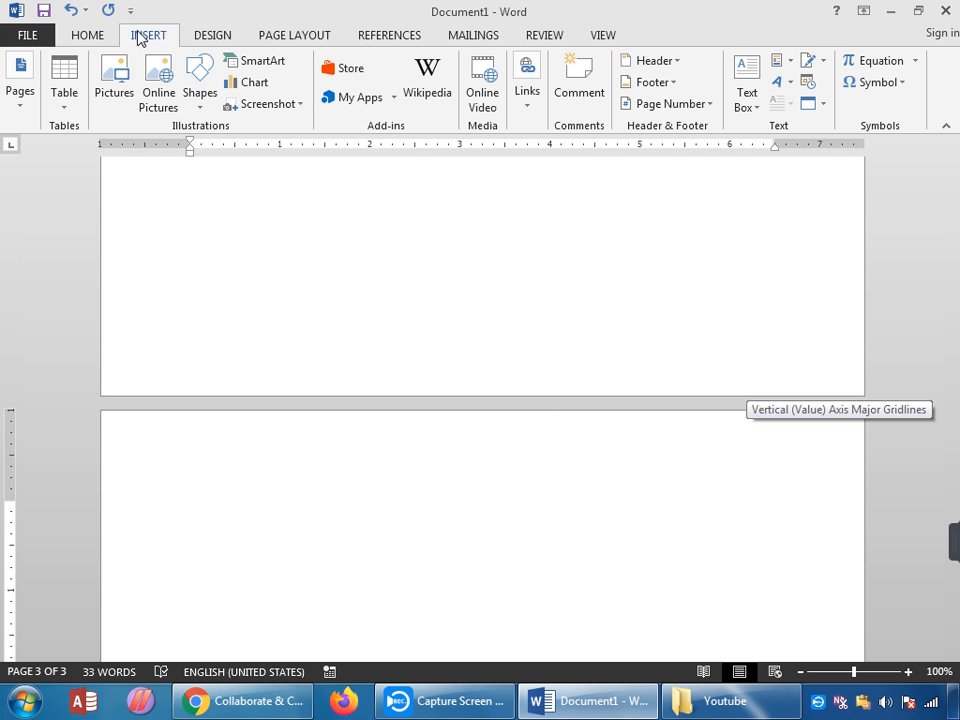
{"action": "left_click", "coordinate": [252, 84]}
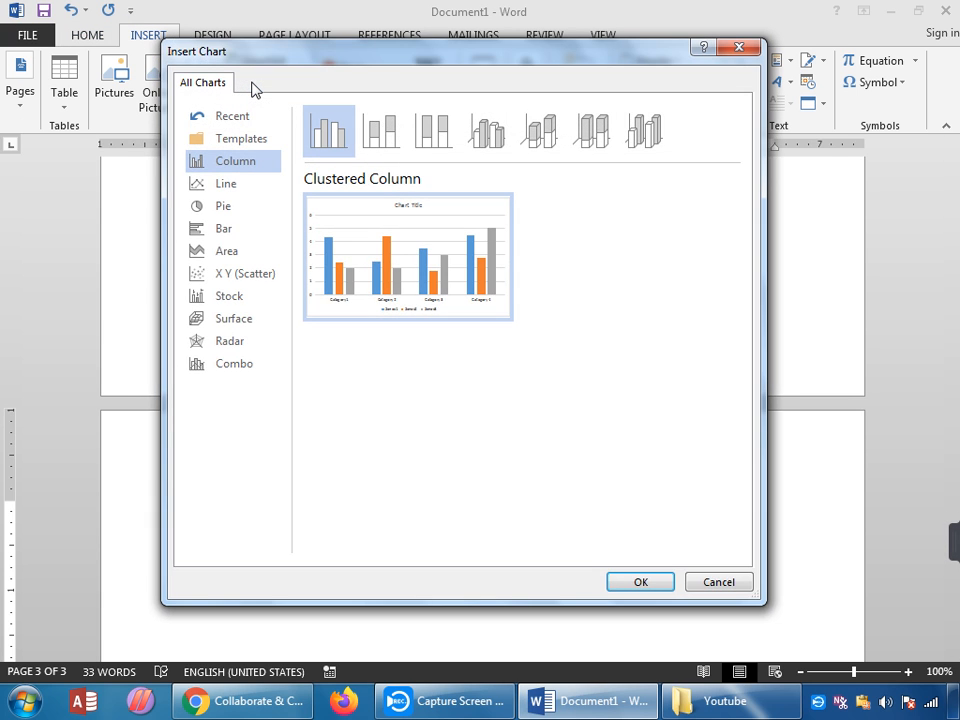
{"action": "left_click", "coordinate": [233, 212]}
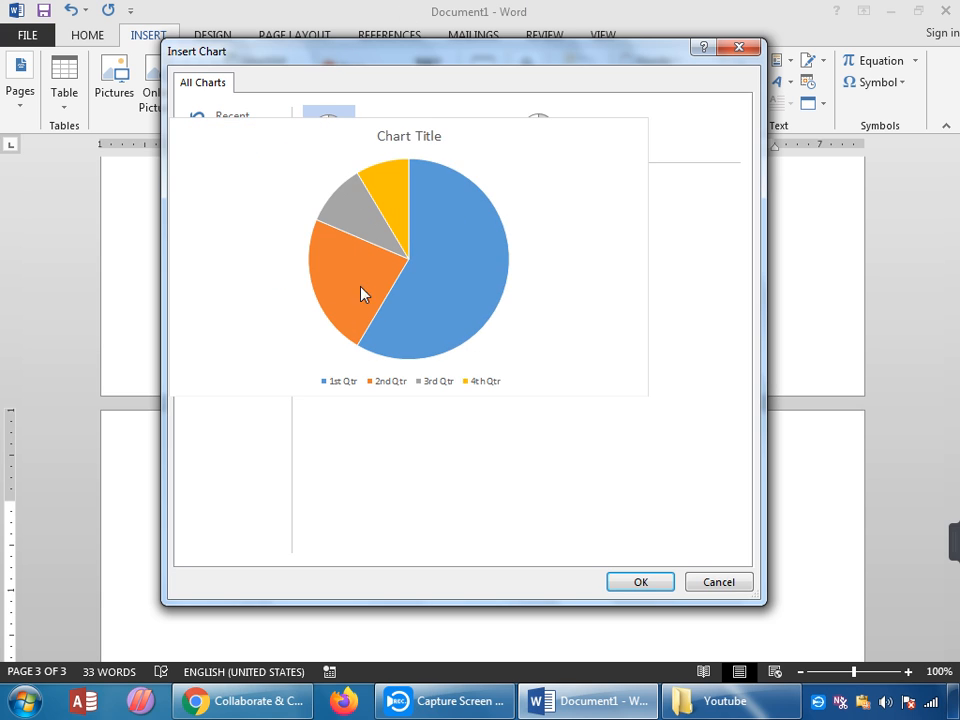
{"action": "left_click", "coordinate": [394, 147]}
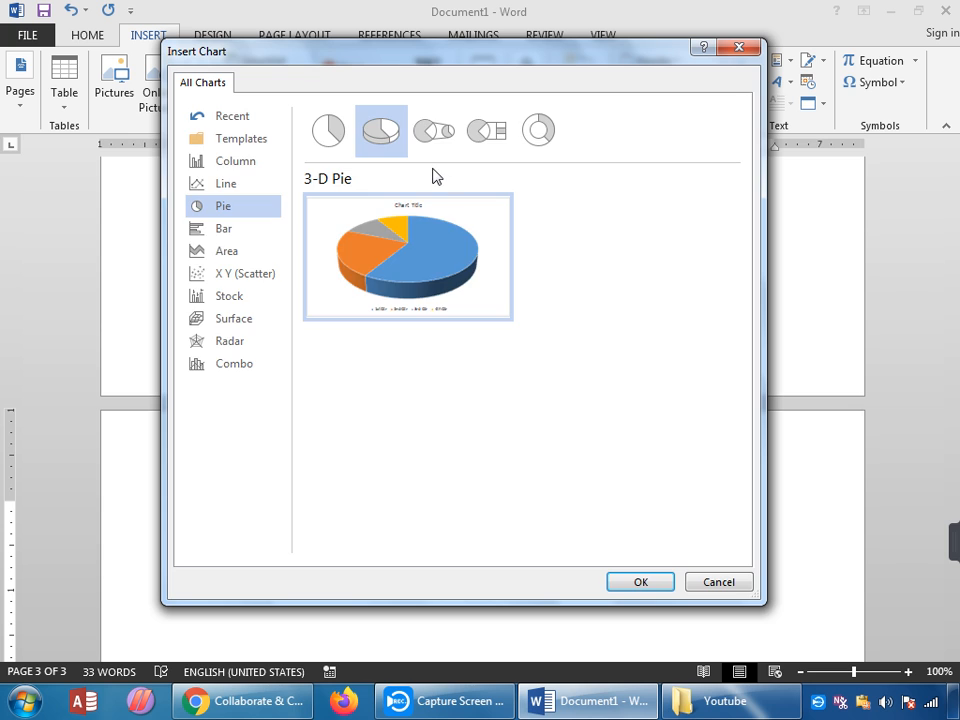
{"action": "left_click", "coordinate": [650, 583]}
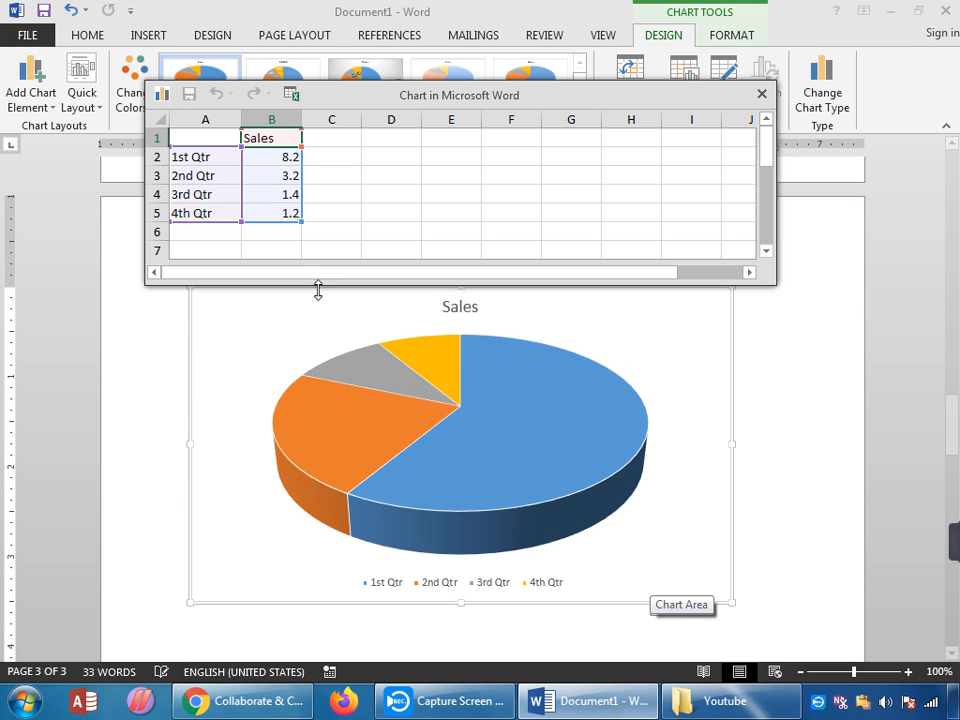
Label the category column "item" in cell A1 of the pie chart's data sheet
{"action": "left_click", "coordinate": [204, 139]}
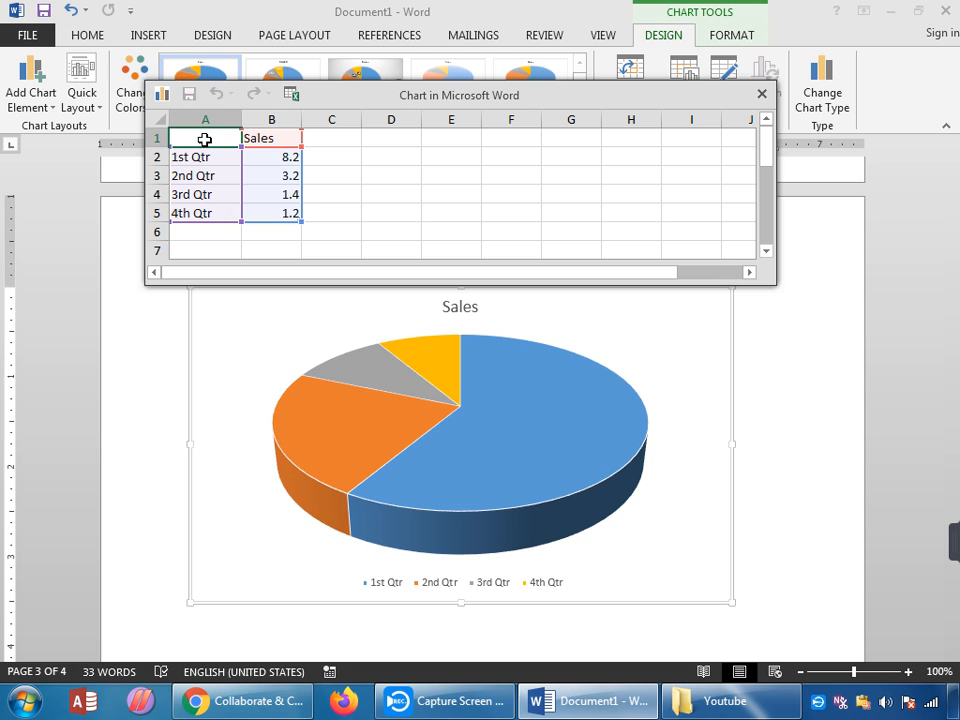
{"action": "type", "text": "mon"}
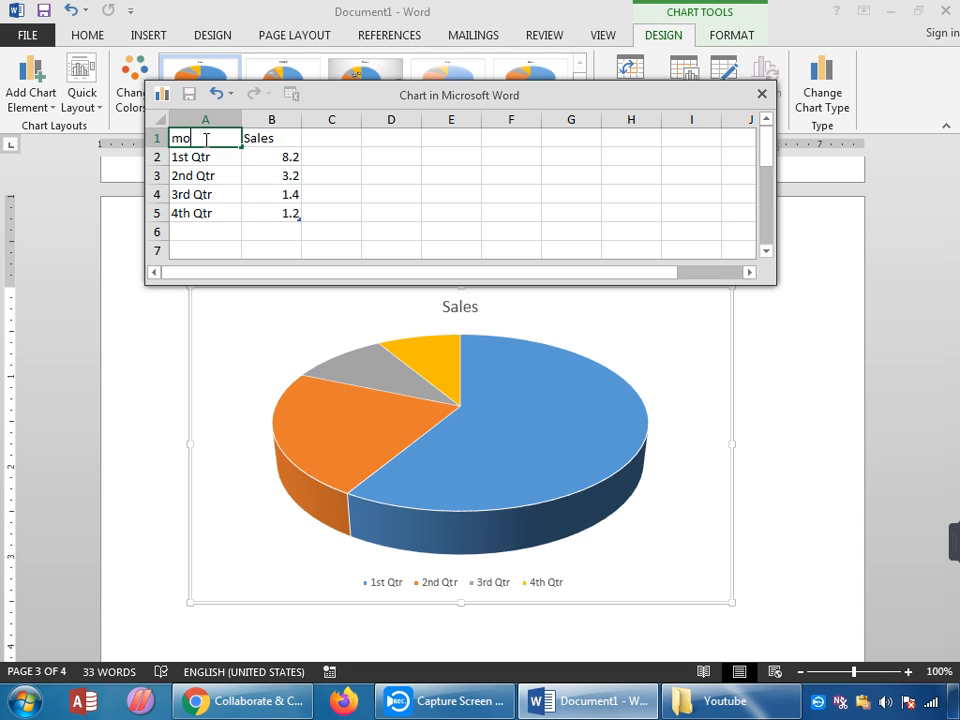
{"action": "key", "text": "BackSpace"}
{"action": "key", "text": "BackSpace"}
{"action": "key", "text": "BackSpace"}
{"action": "type", "text": "item"}
{"action": "key", "text": "ctrl+Return"}
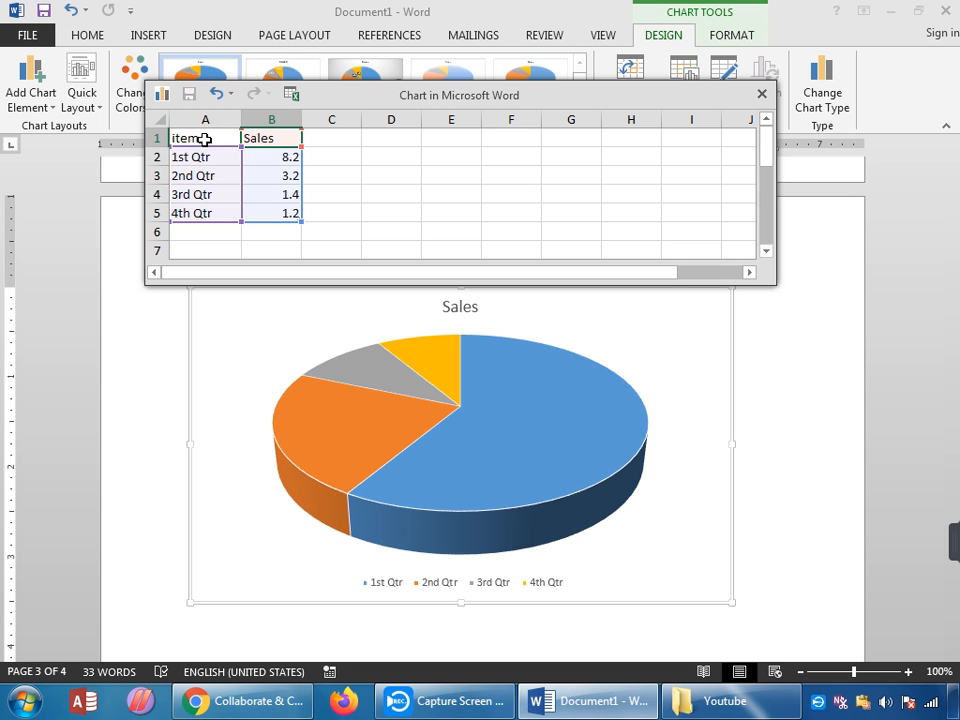
{"action": "key", "text": "Return"}
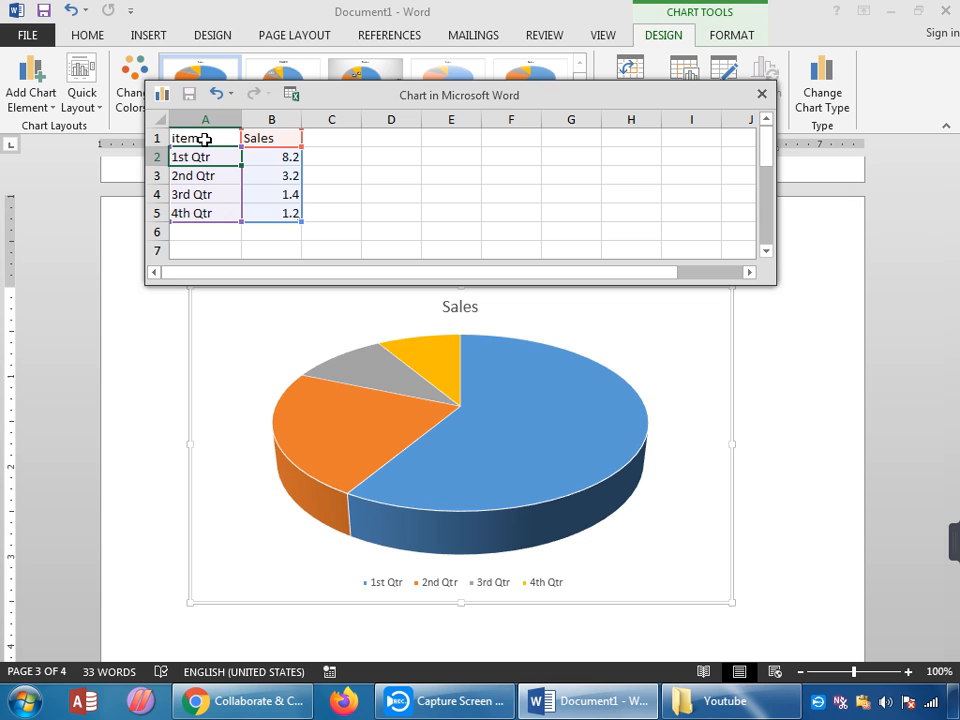
Replace the 1st Qtr and 2nd Qtr category names with momos and burger
{"action": "type", "text": "momos"}
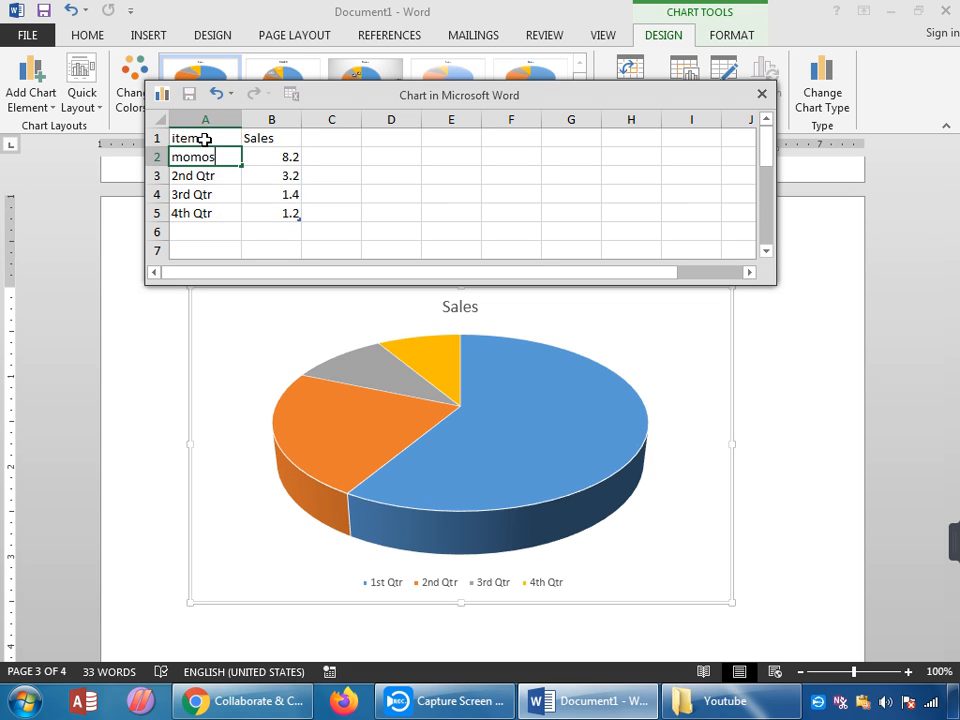
{"action": "key", "text": "Return"}
{"action": "type", "text": "burger"}
{"action": "key", "text": "BackSpace"}
{"action": "key", "text": "BackSpace"}
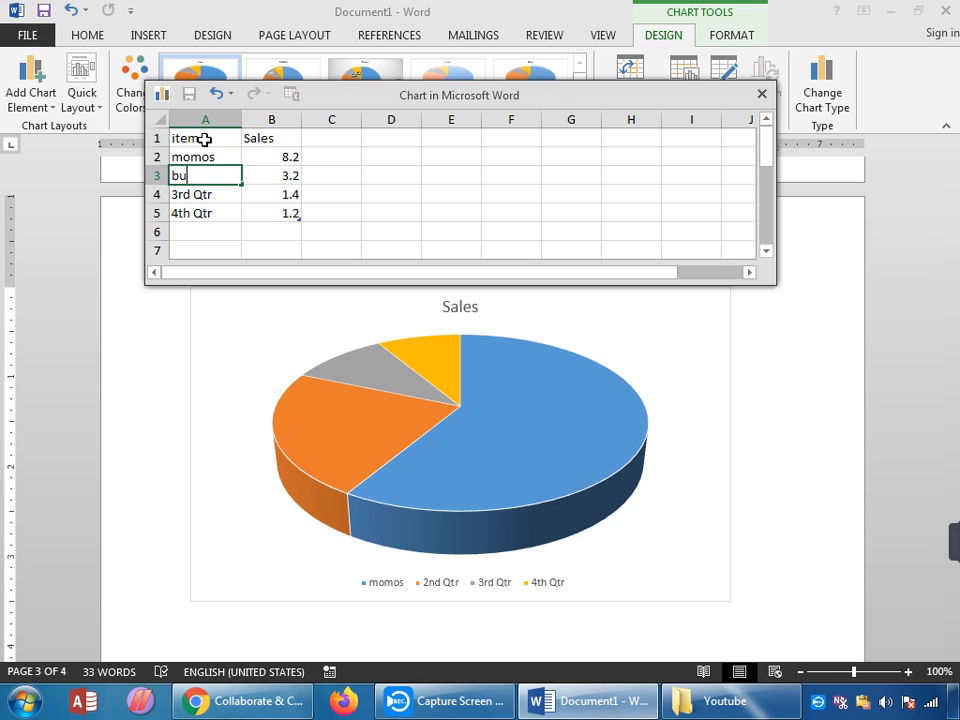
{"action": "type", "text": "rger"}
{"action": "key", "text": "Return"}
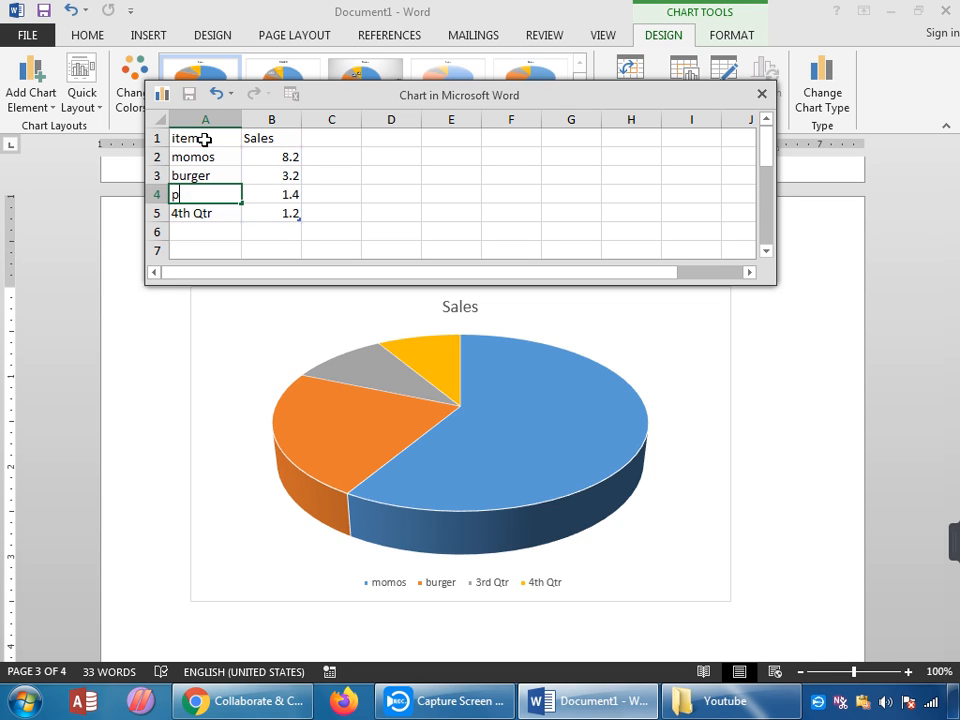
Replace the 3rd Qtr and 4th Qtr category names with pizza and chowmein
{"action": "type", "text": "pizza"}
{"action": "key", "text": "Return"}
{"action": "type", "text": "chopw"}
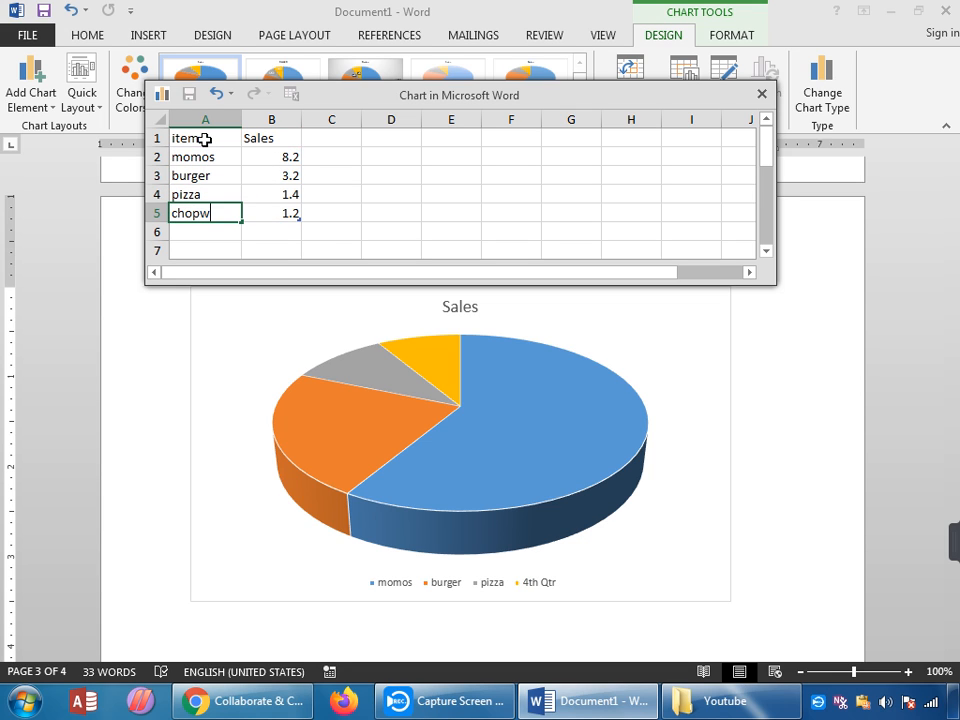
{"action": "key", "text": "BackSpace"}
{"action": "key", "text": "BackSpace"}
{"action": "type", "text": "wmeion"}
{"action": "key", "text": "Return"}
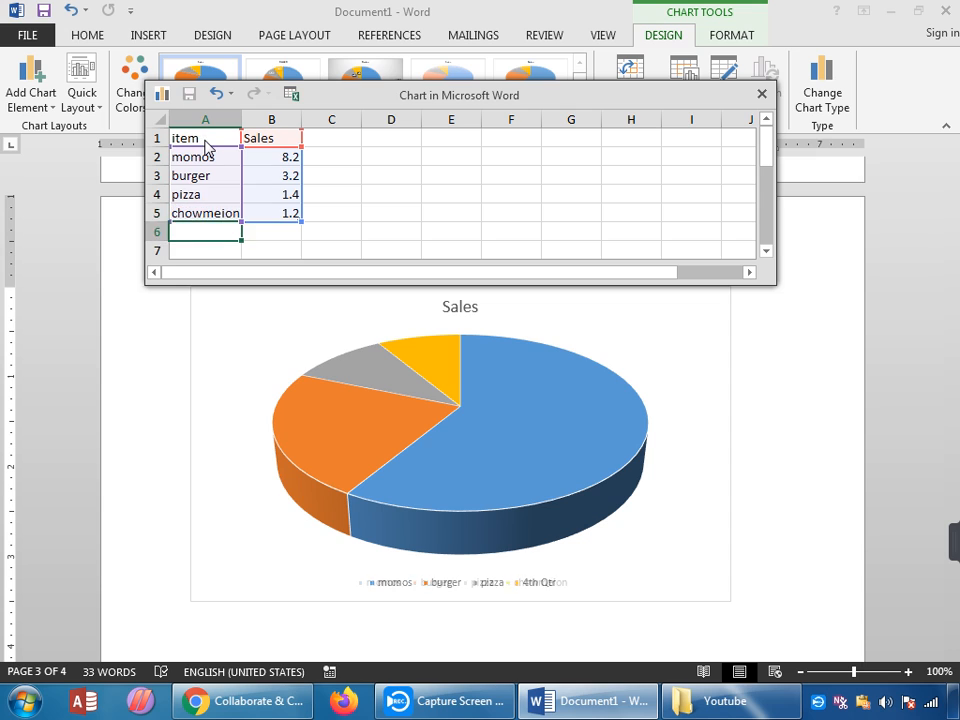
{"action": "key", "text": "Up"}
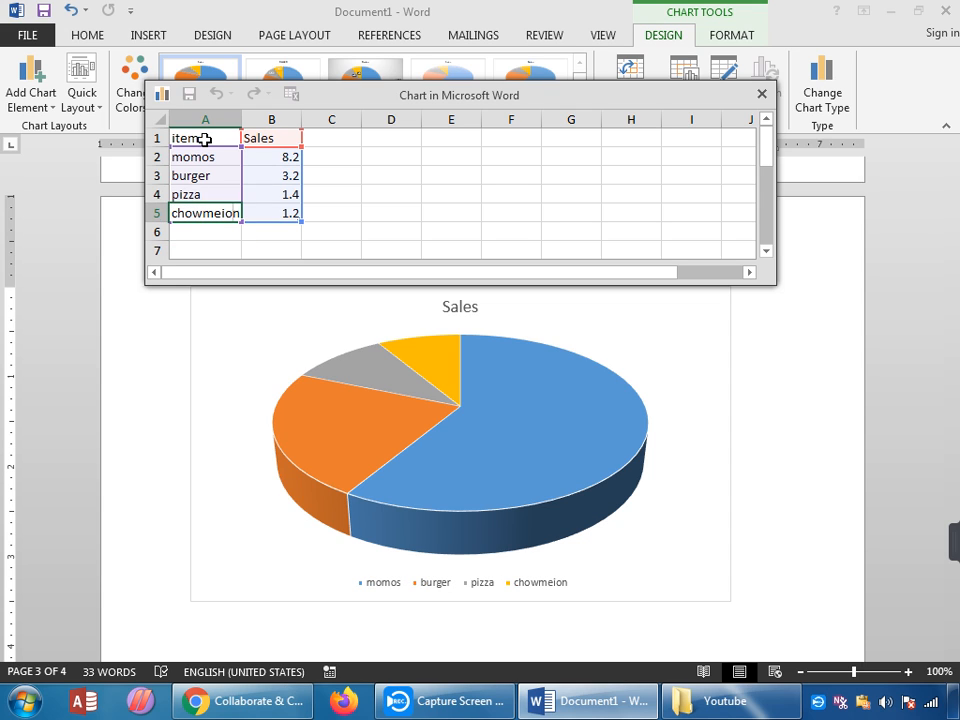
{"action": "type", "text": "chowmein"}
{"action": "key", "text": "Return"}
Enter the Sales values 1200 for momos and 1300 for burger
{"action": "key", "text": "Up"}
{"action": "key", "text": "Up"}
{"action": "key", "text": "Up"}
{"action": "key", "text": "Up"}
{"action": "key", "text": "Right"}
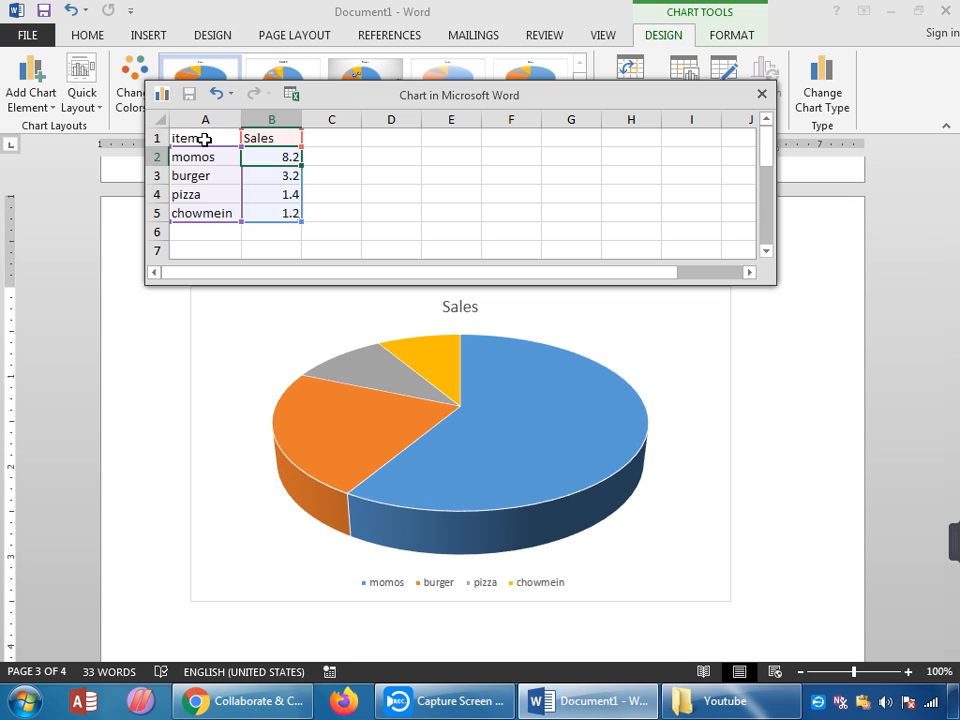
{"action": "type", "text": "1200"}
{"action": "key", "text": "Return"}
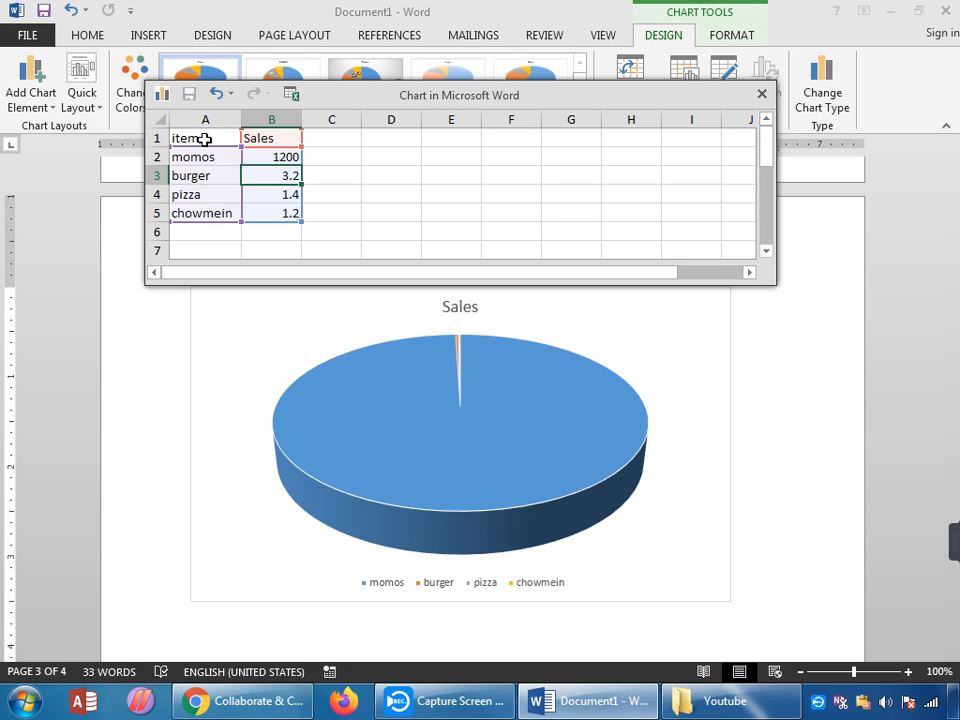
{"action": "type", "text": "1300"}
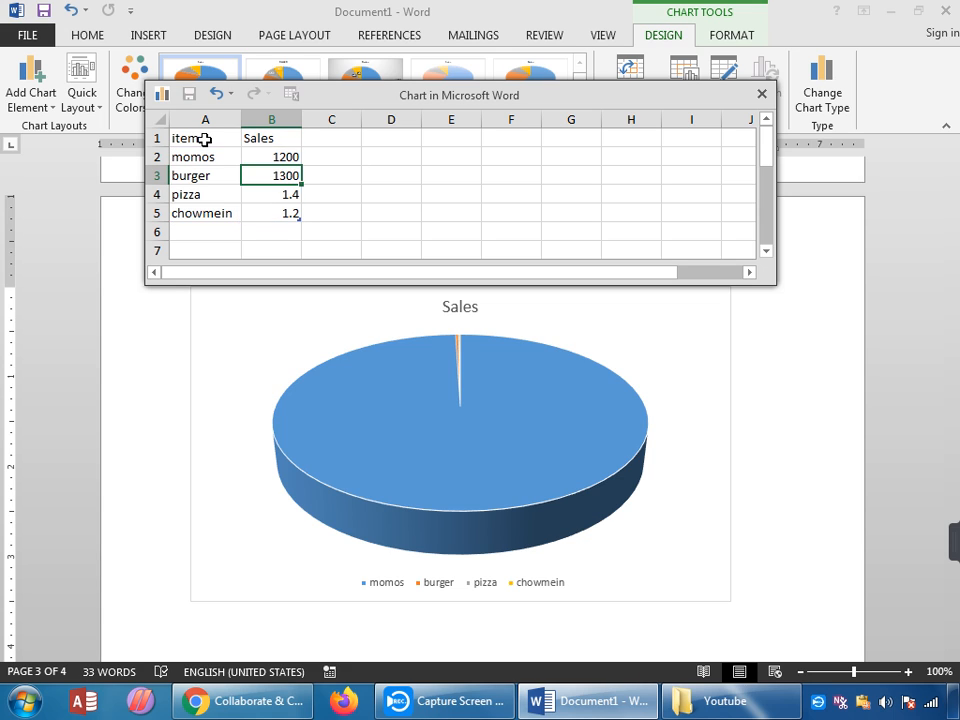
{"action": "key", "text": "Return"}
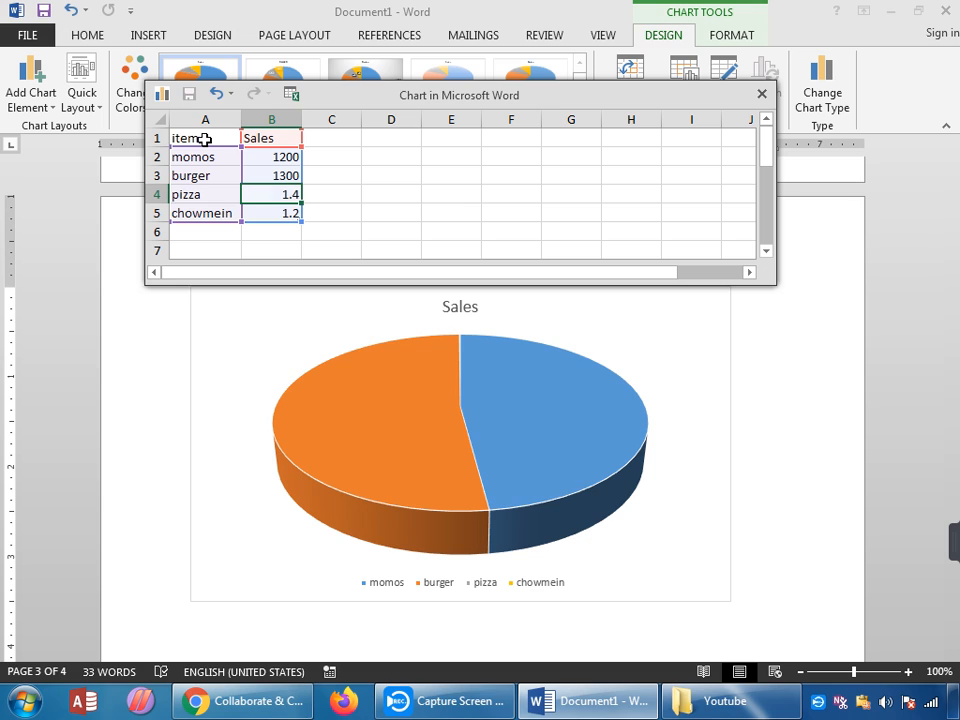
Enter the Sales values 500 for pizza and 900 for chowmein, and close the chart data sheet
{"action": "type", "text": "500"}
{"action": "key", "text": "Return"}
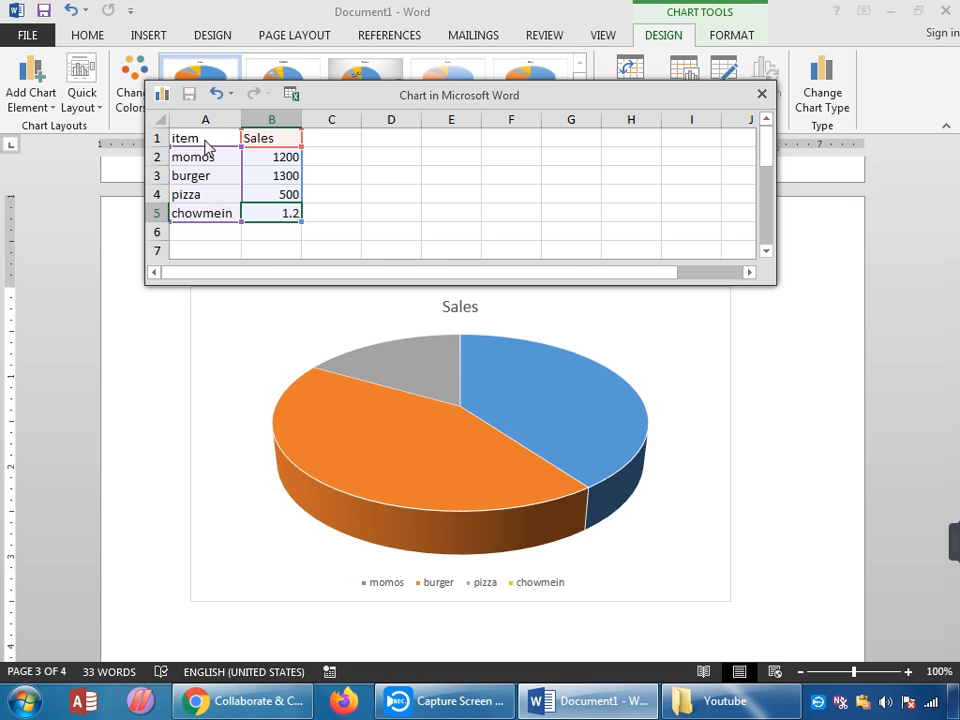
{"action": "type", "text": "900"}
{"action": "key", "text": "Return"}
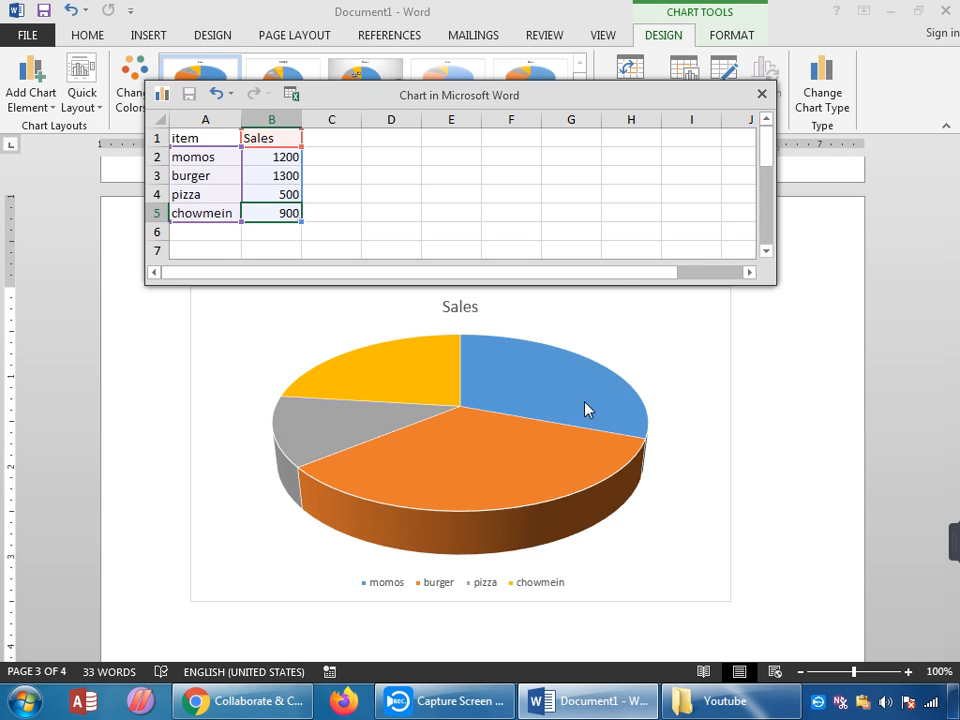
{"action": "left_click", "coordinate": [762, 93]}
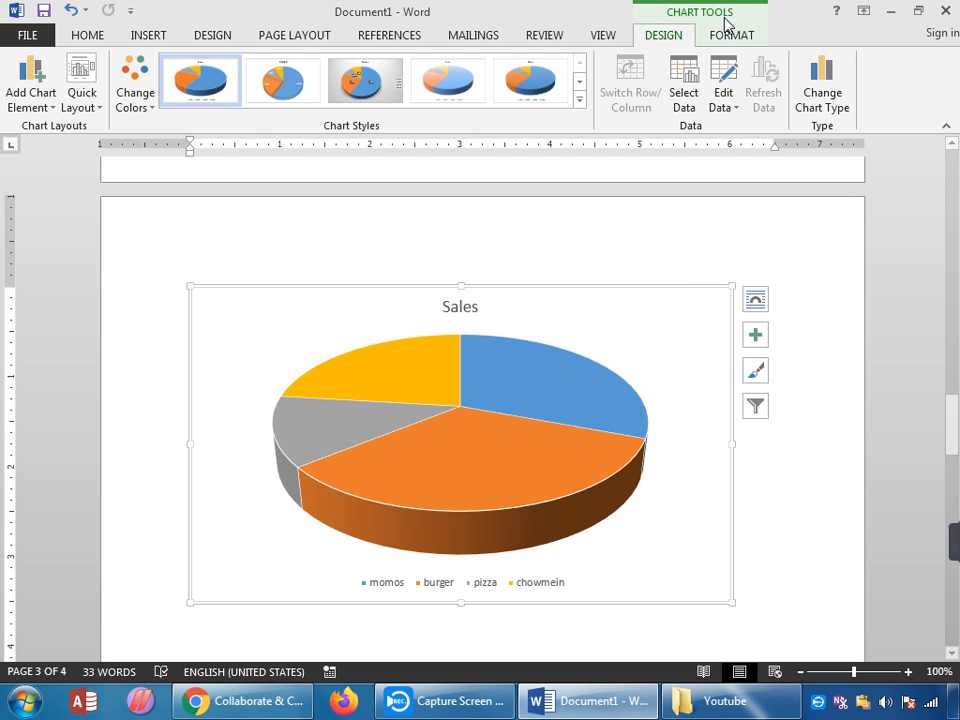
Apply the gray gradient chart style with dark percentage labels to the pie chart, and enlarge the chart from its lower-right corner
{"action": "left_click", "coordinate": [371, 97]}
{"action": "scroll", "coordinate": [594, 444], "scroll_direction": "down", "scroll_amount": 3}
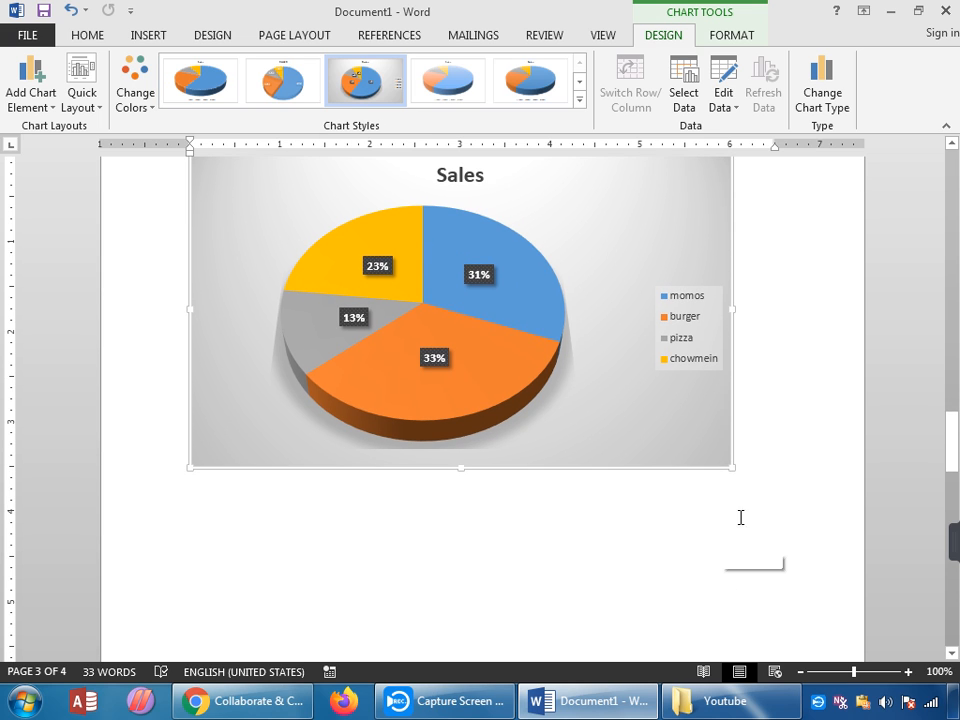
{"action": "left_click_drag", "start_coordinate": [729, 467], "coordinate": [811, 513]}
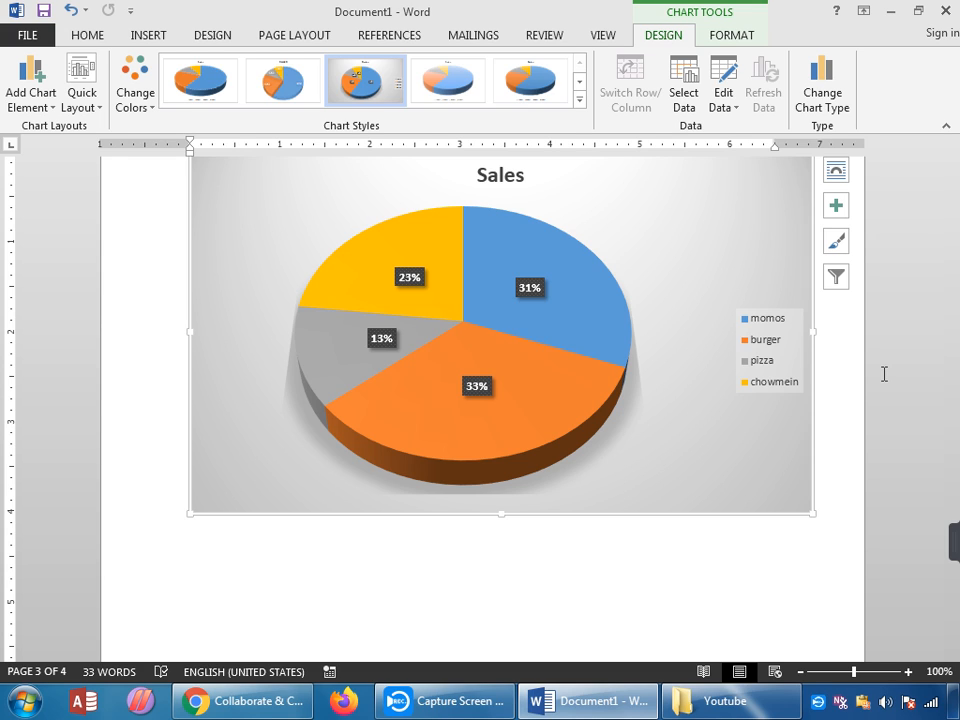
Pull the orange burger slice slightly out of the pie, and place the insertion point below the chart
{"action": "left_click", "coordinate": [528, 396]}
{"action": "left_click_drag", "start_coordinate": [527, 394], "coordinate": [533, 405]}
{"action": "left_click", "coordinate": [537, 565]}
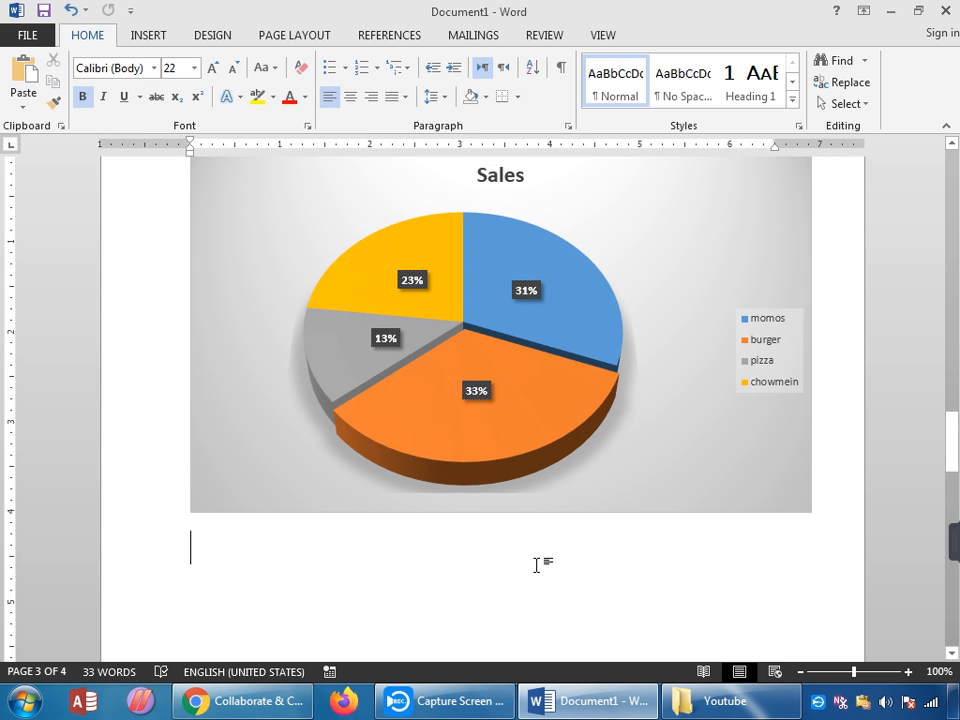